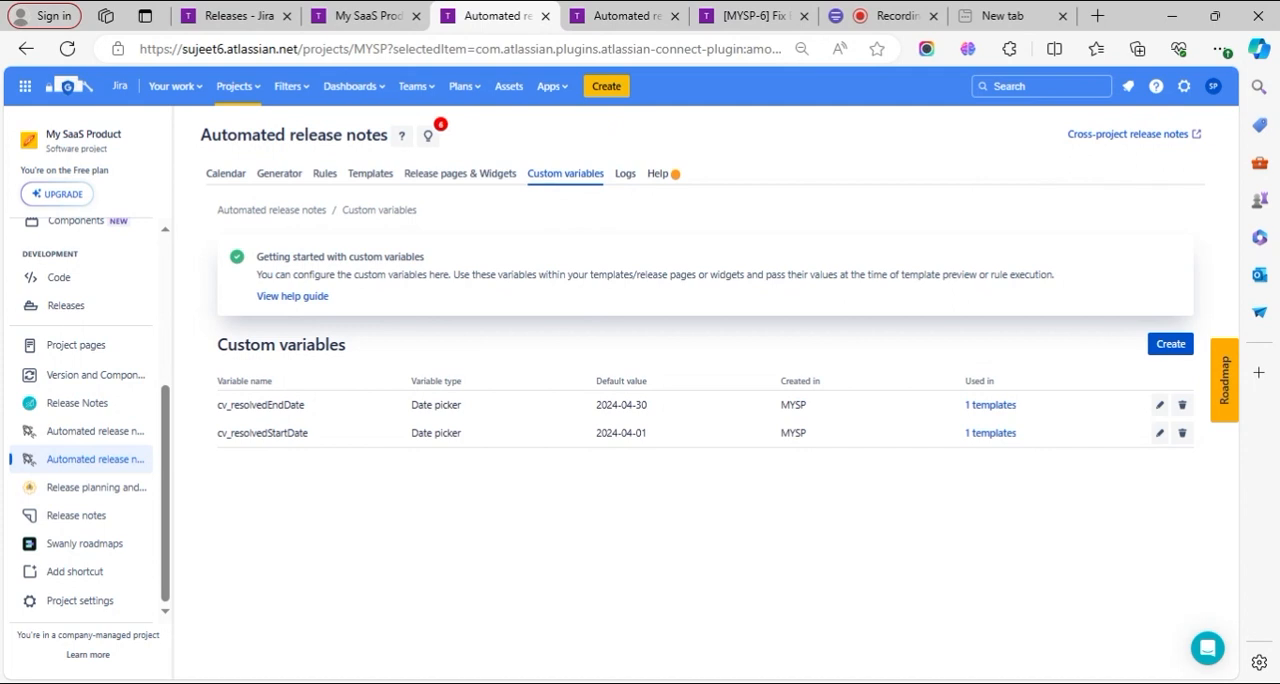
- Open the v15.(05).2024 release and view it alongside the Release highlights template and the custom variables
click(260, 8)
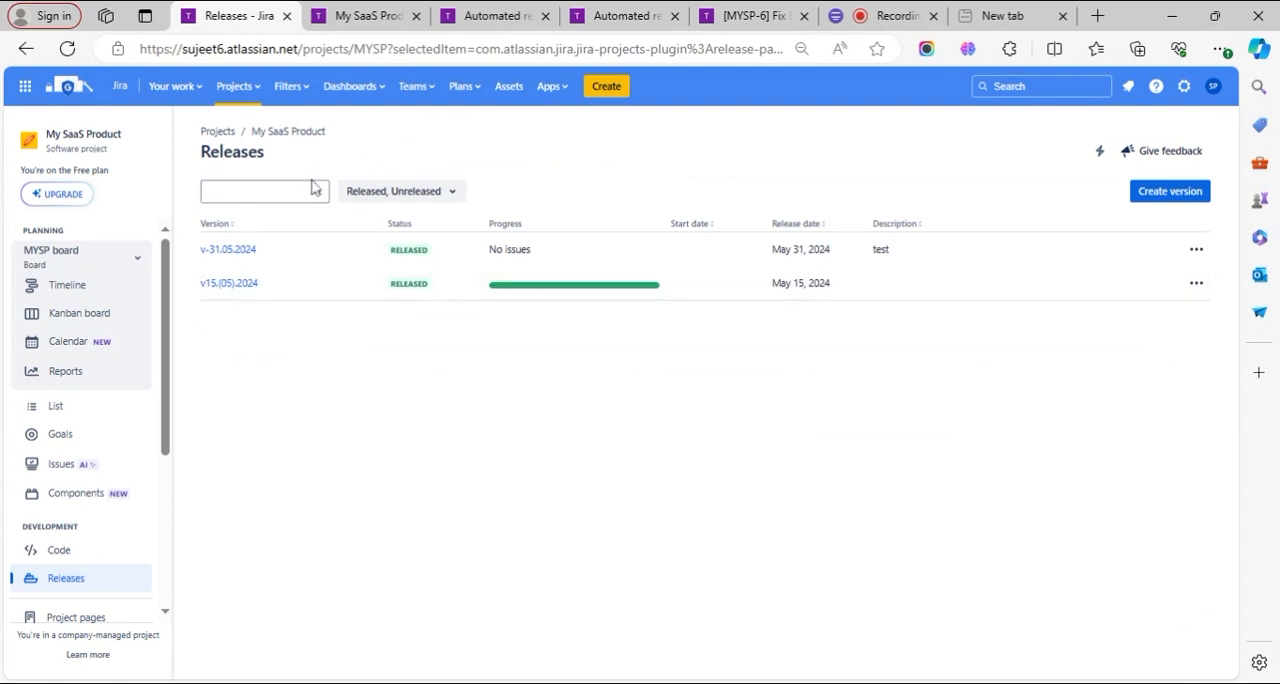
click(229, 285)
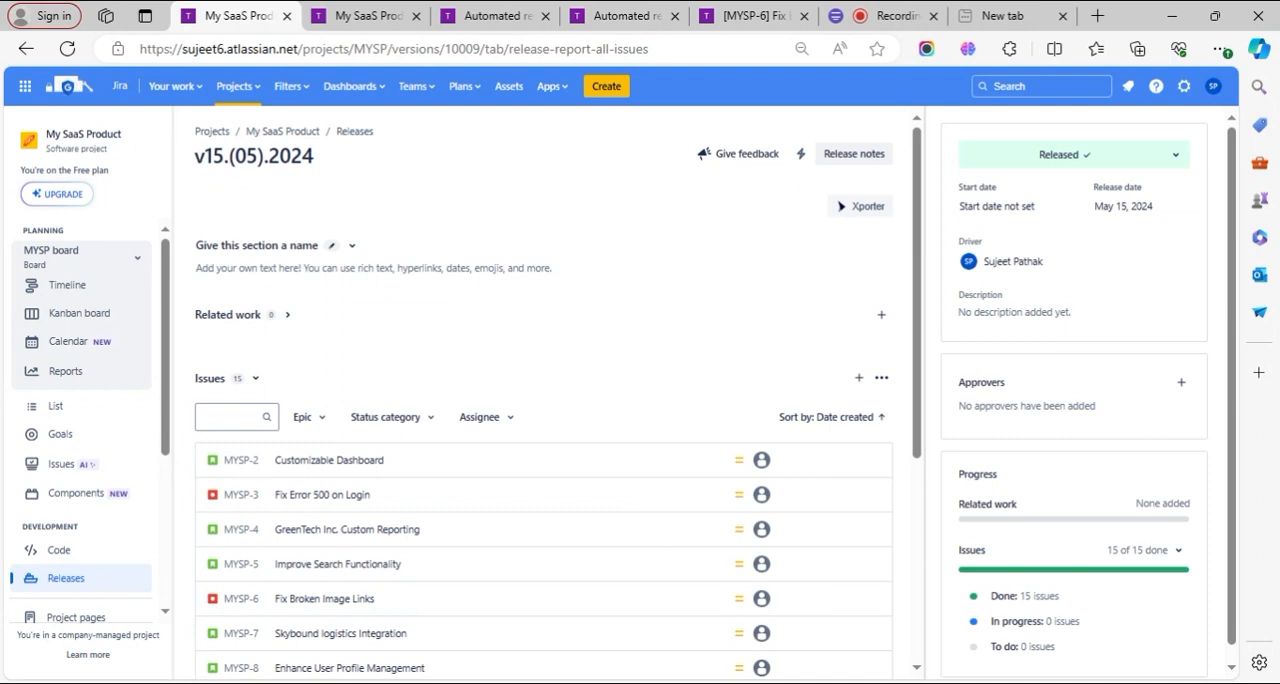
click(622, 15)
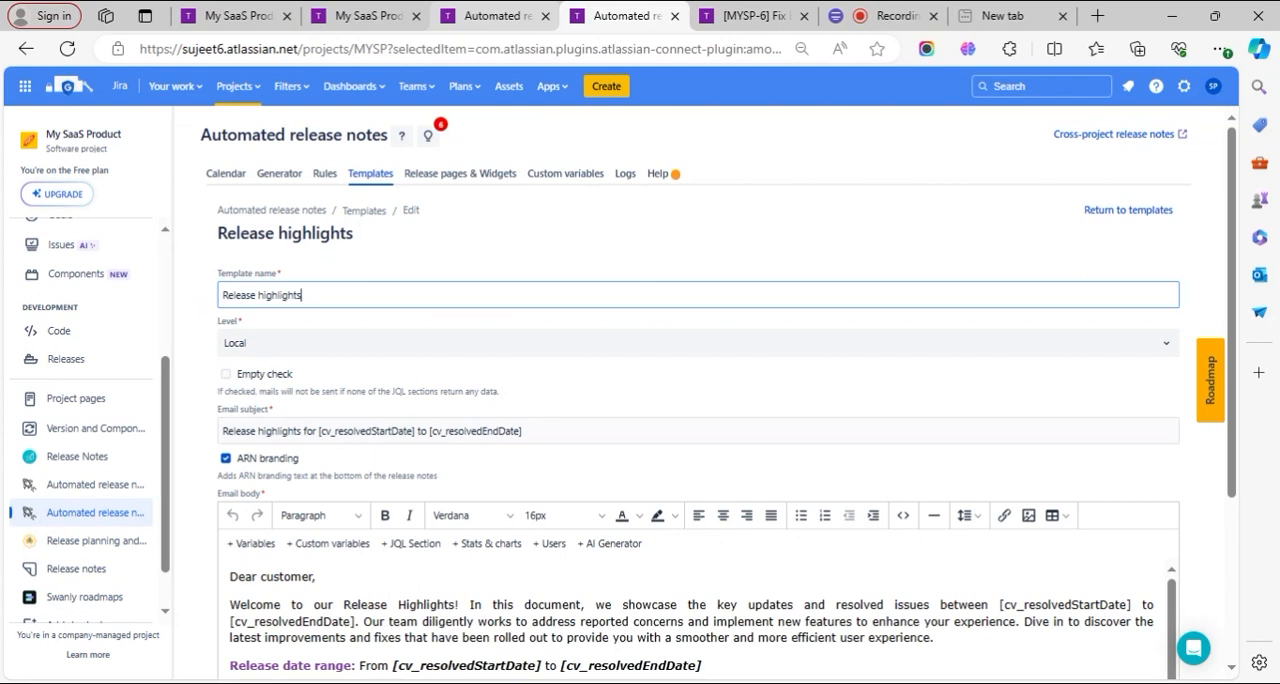
click(497, 12)
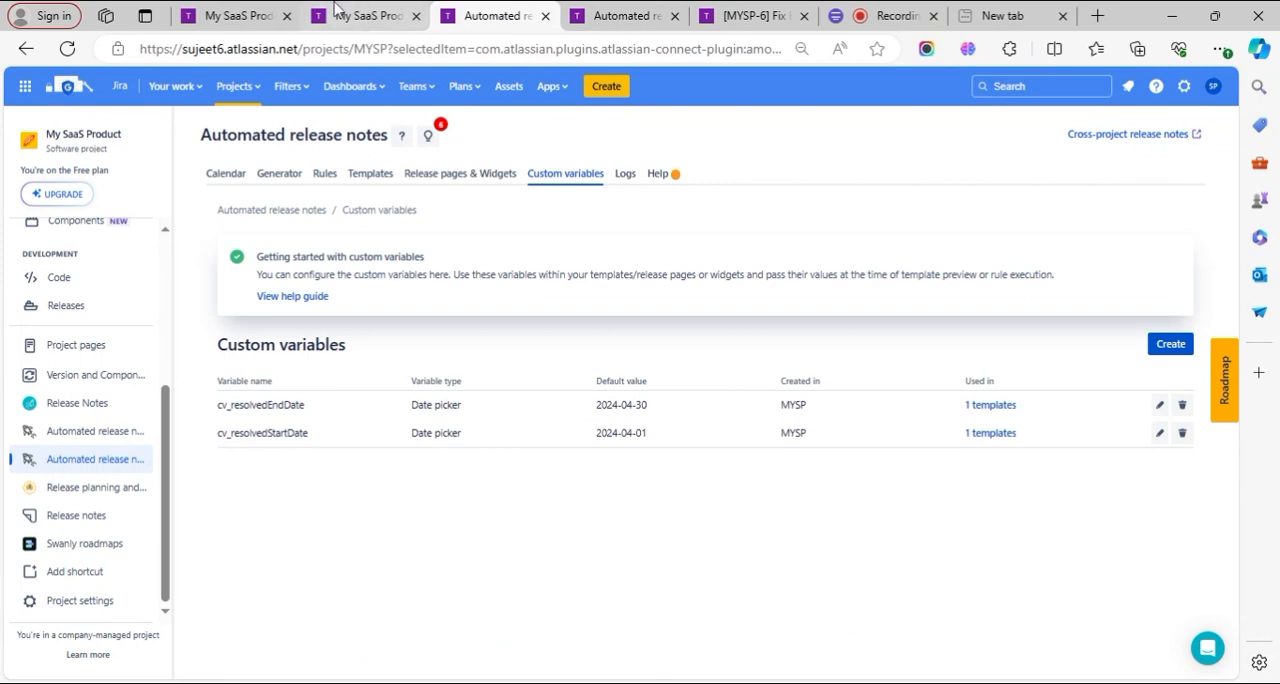
click(277, 10)
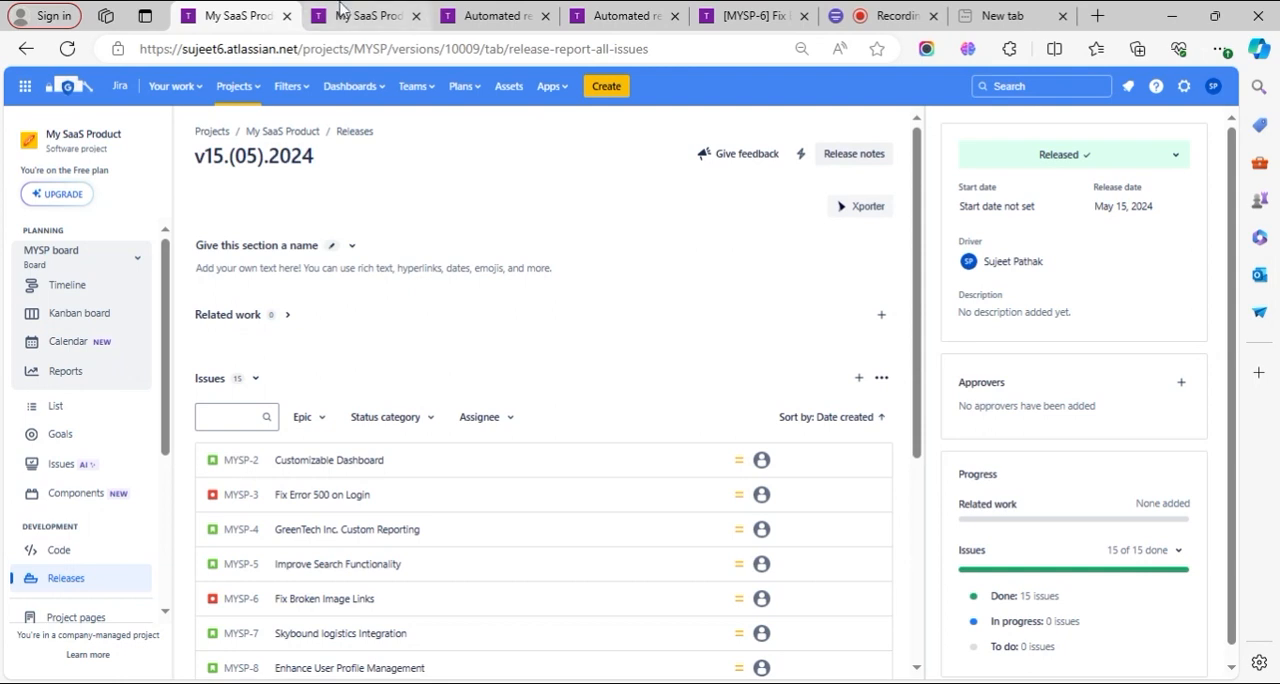
- Review the My SaaS Product issue list, checking each issue's type, customer and resolved date
click(340, 8)
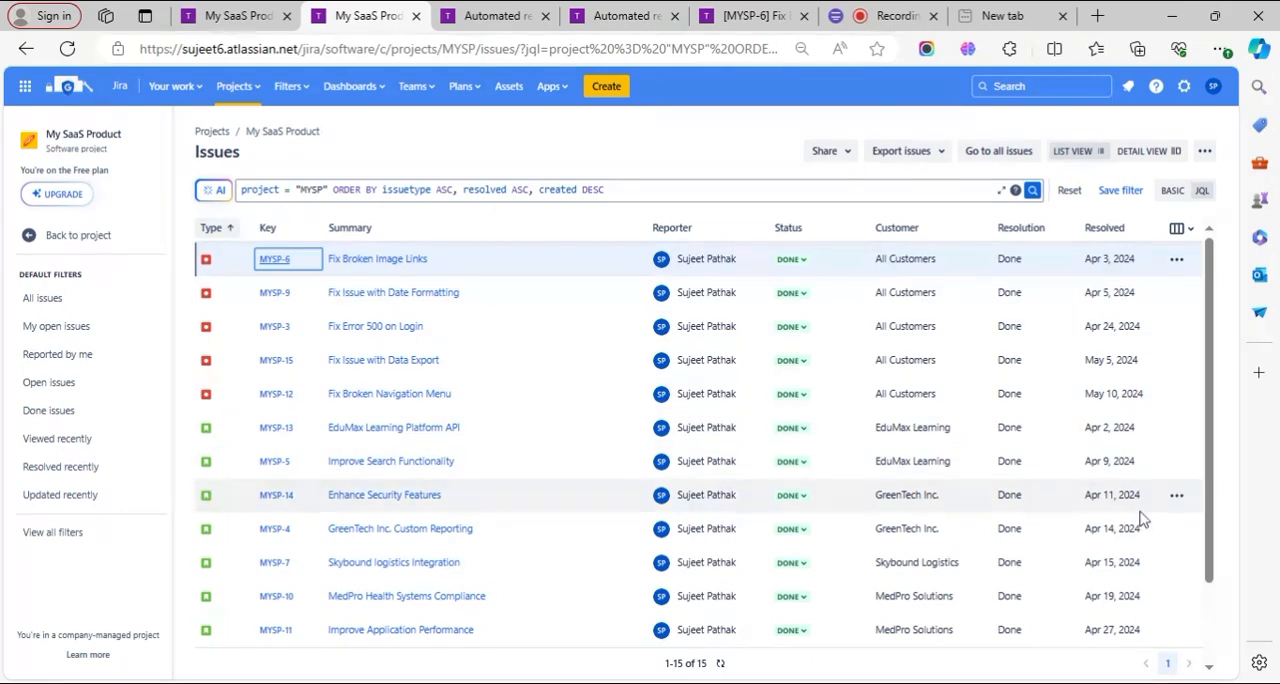
scroll(1140, 525, down, 2)
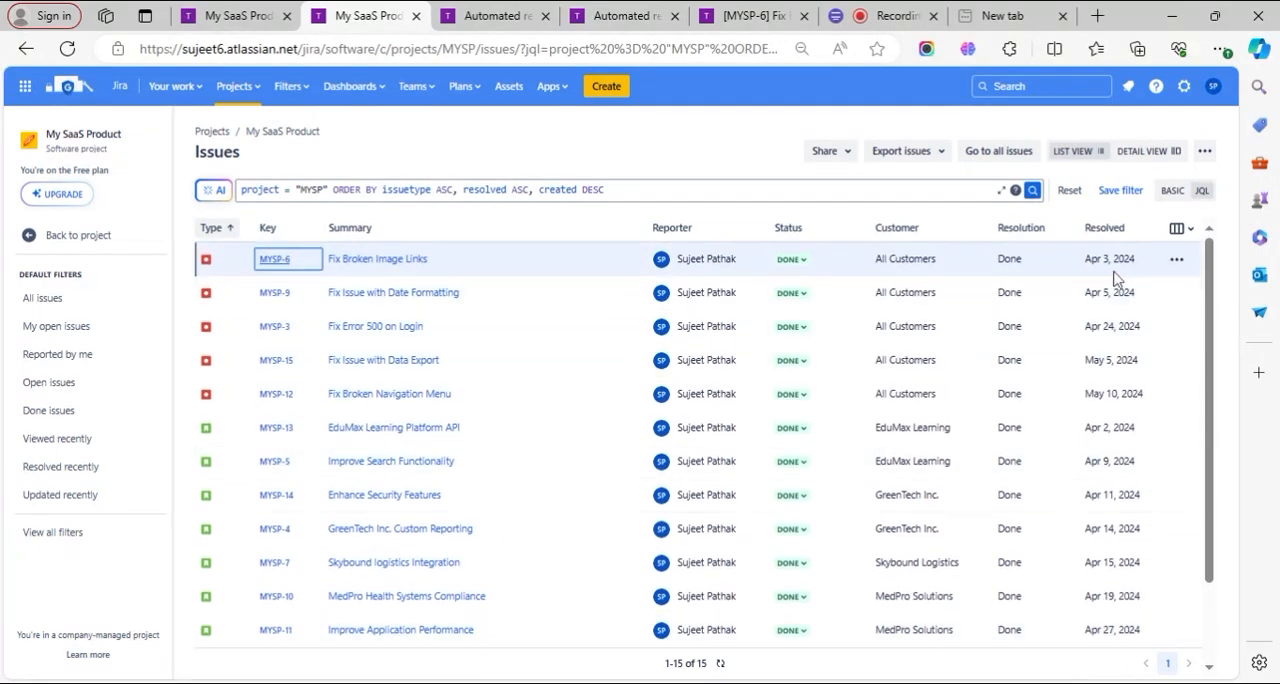
scroll(1125, 280, down, 2)
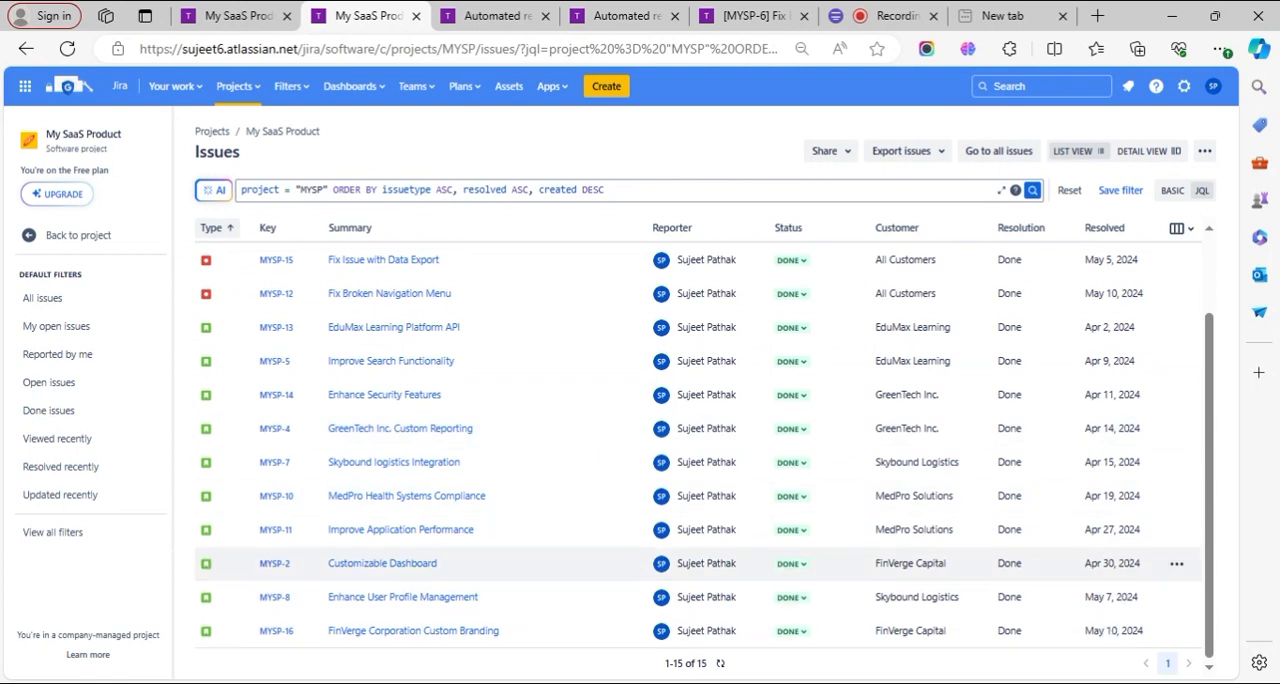
scroll(1078, 467, up, 2)
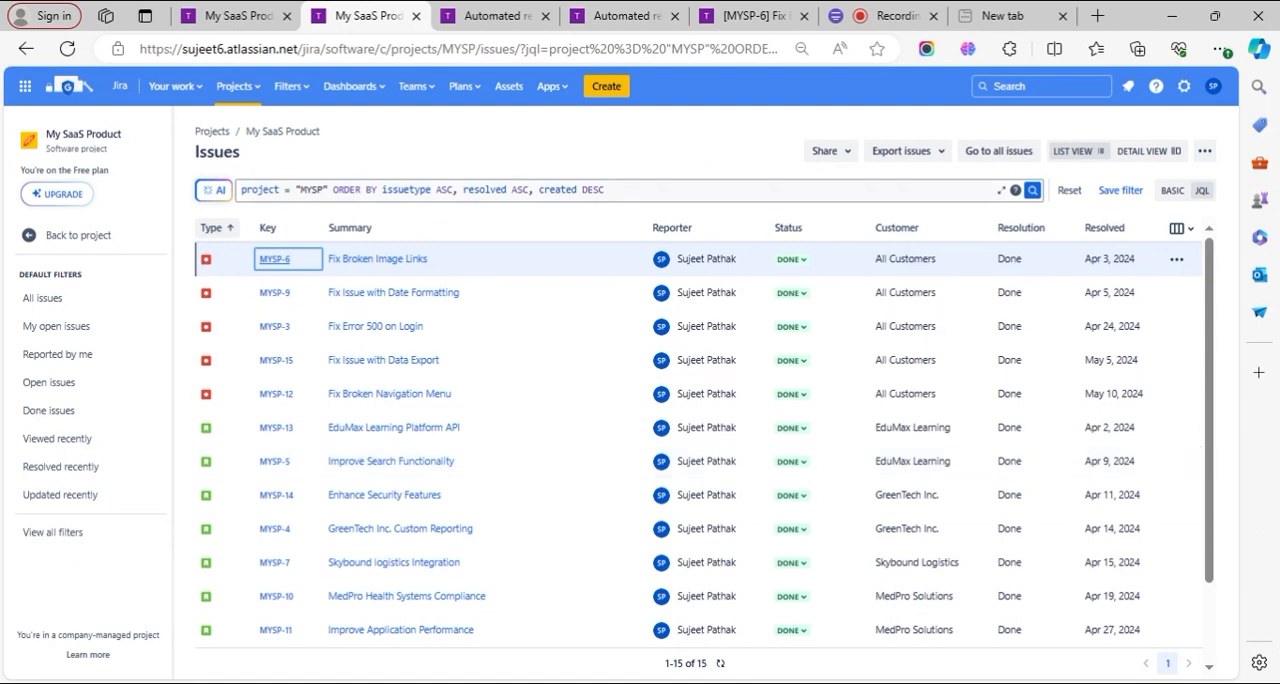
- Add the conditions and resolved >= "2024/04/15" and resolved <= "2024/05/15" to the JQL query before ORDER BY
click(328, 189)
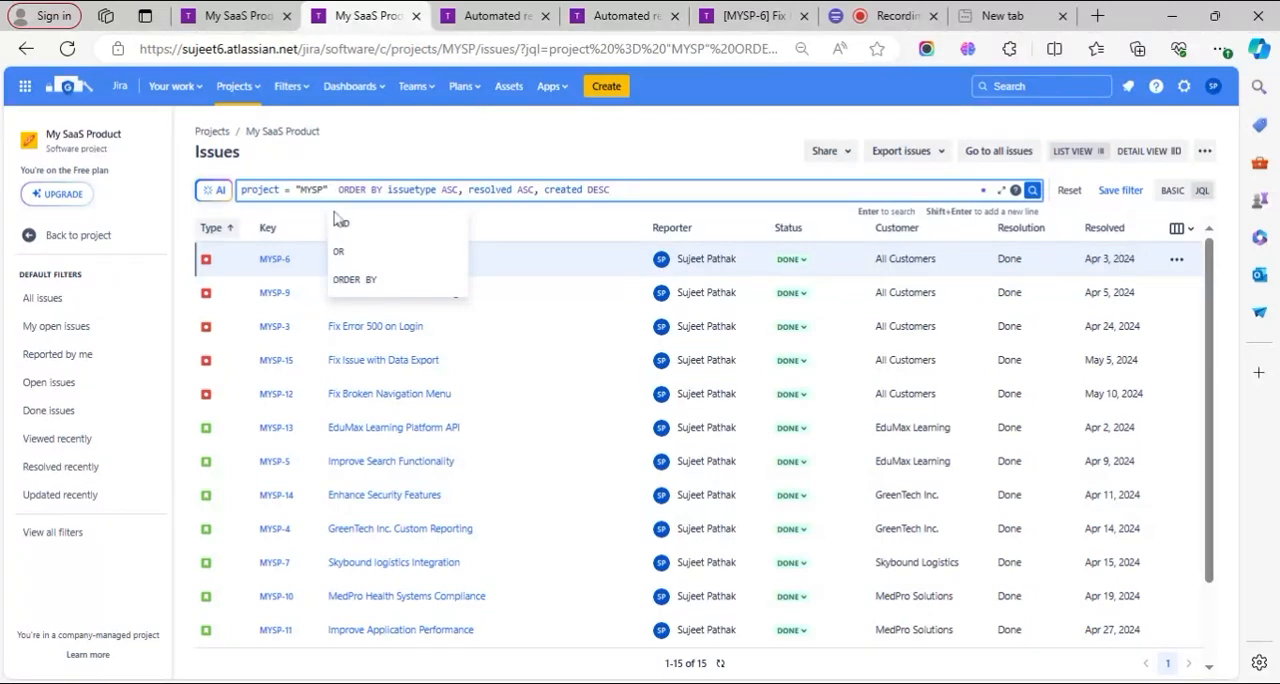
text(and resolved >= "2024/04/15" and resolved <= "2024/05/15")
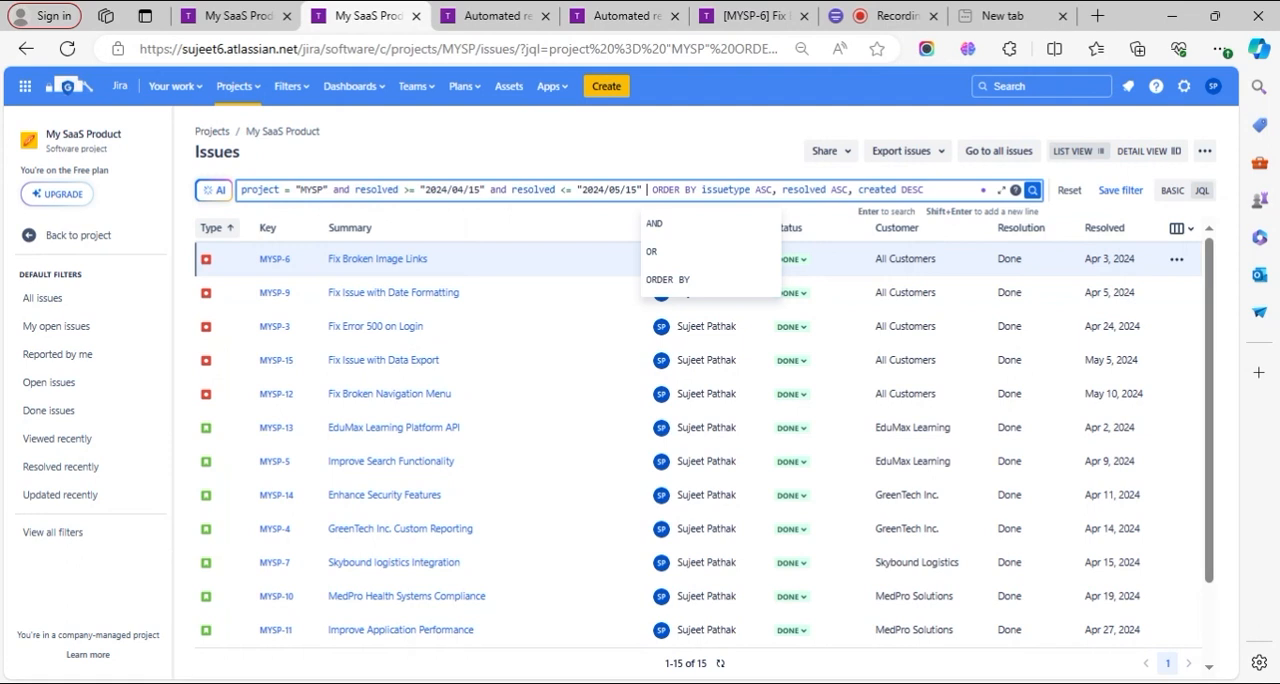
click(376, 189)
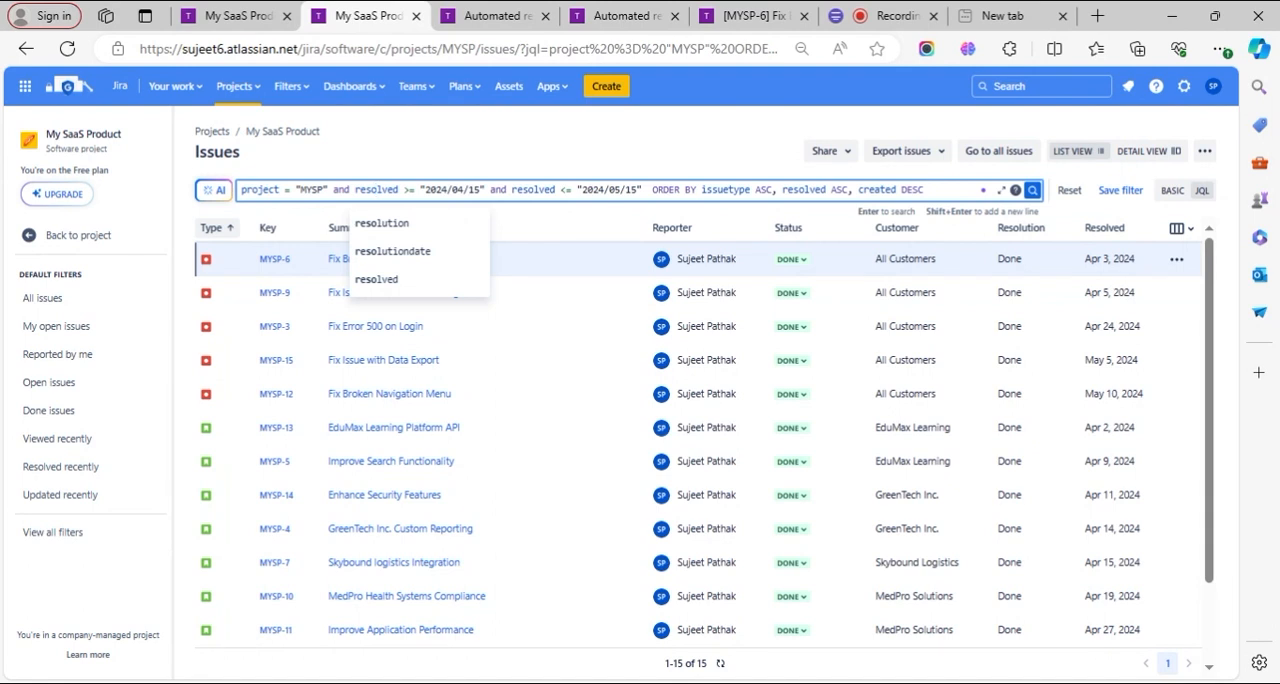
click(540, 189)
- Set the query's resolved date range to 2024/04/01 through 2024/04/30 and run the search
click(457, 190)
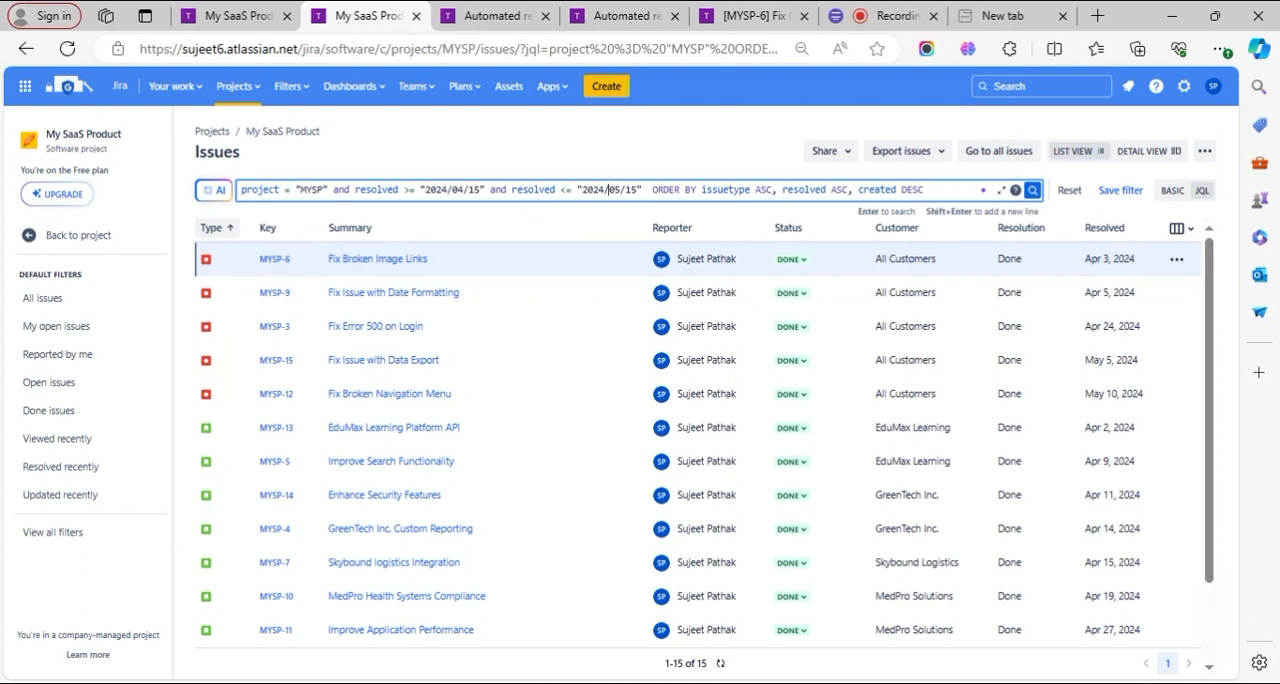
key(shift+Left)
key(shift+Left)
text(01)
key(shift+Left)
key(shift+Left)
text(30)
drag(614, 190, 620, 190)
text(4)
click(1032, 190)
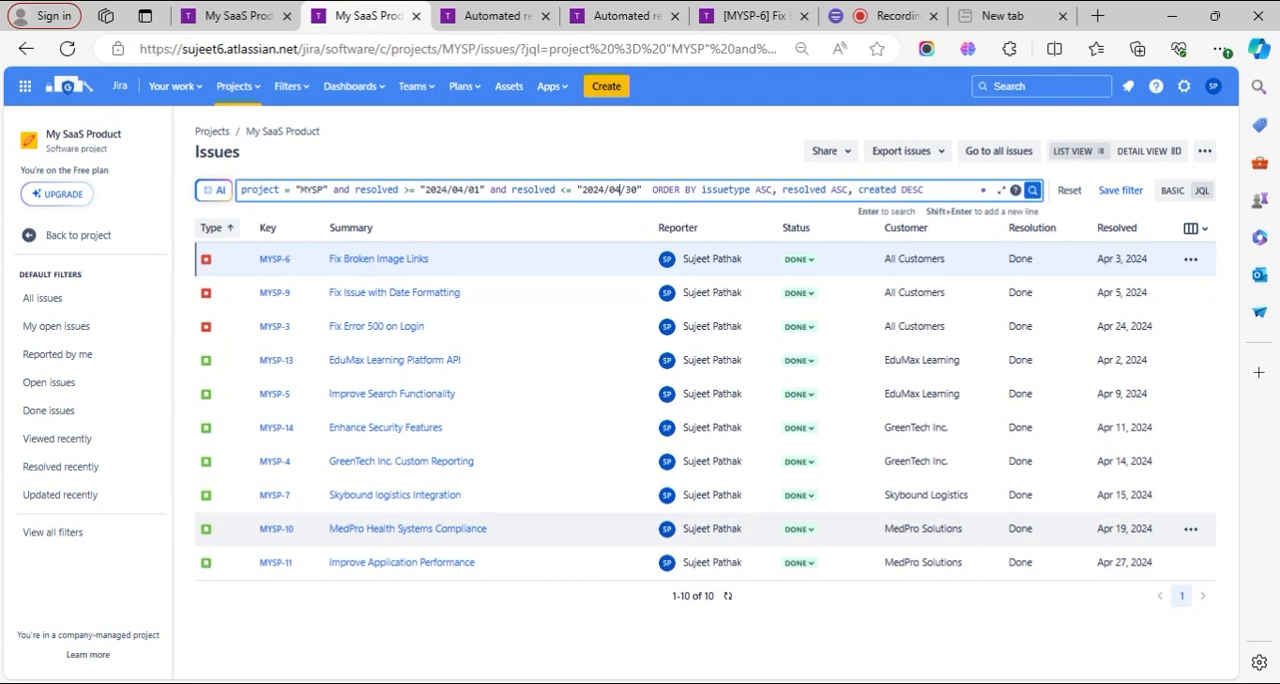
- Compare the resolved conditions in the JQL query with the date picker variables cv_resolvedStartDate and cv_resolvedEndDate
click(491, 190)
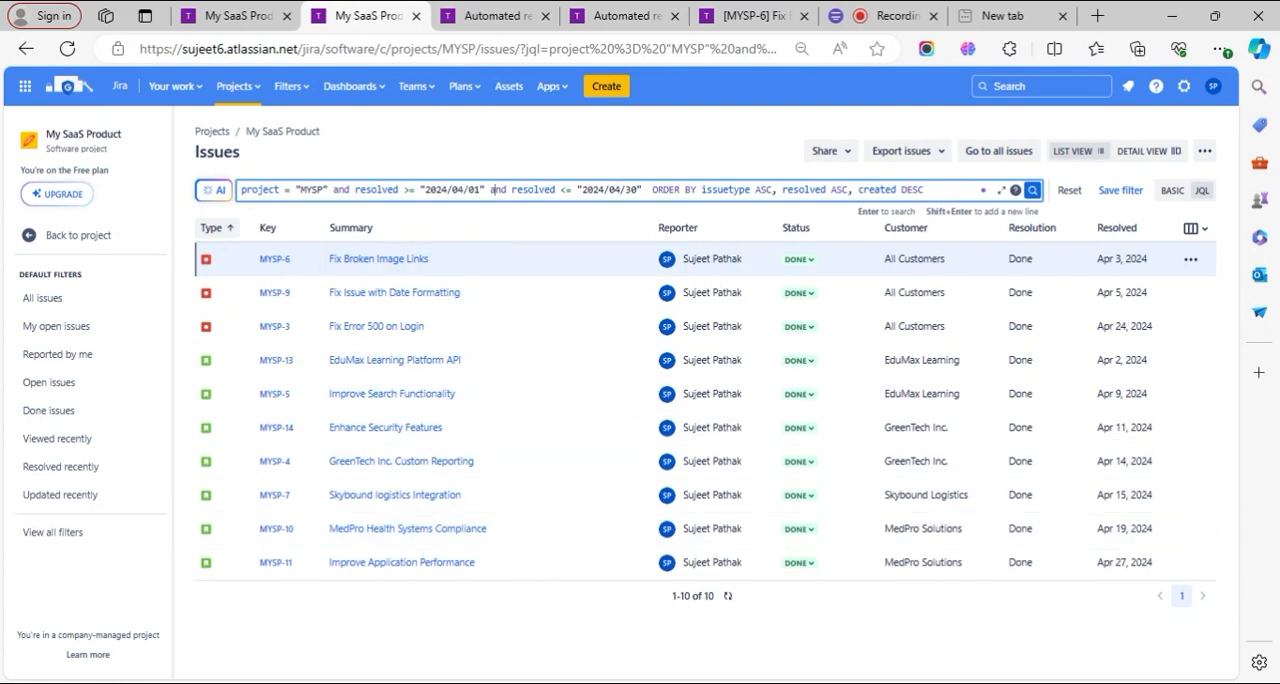
click(241, 190)
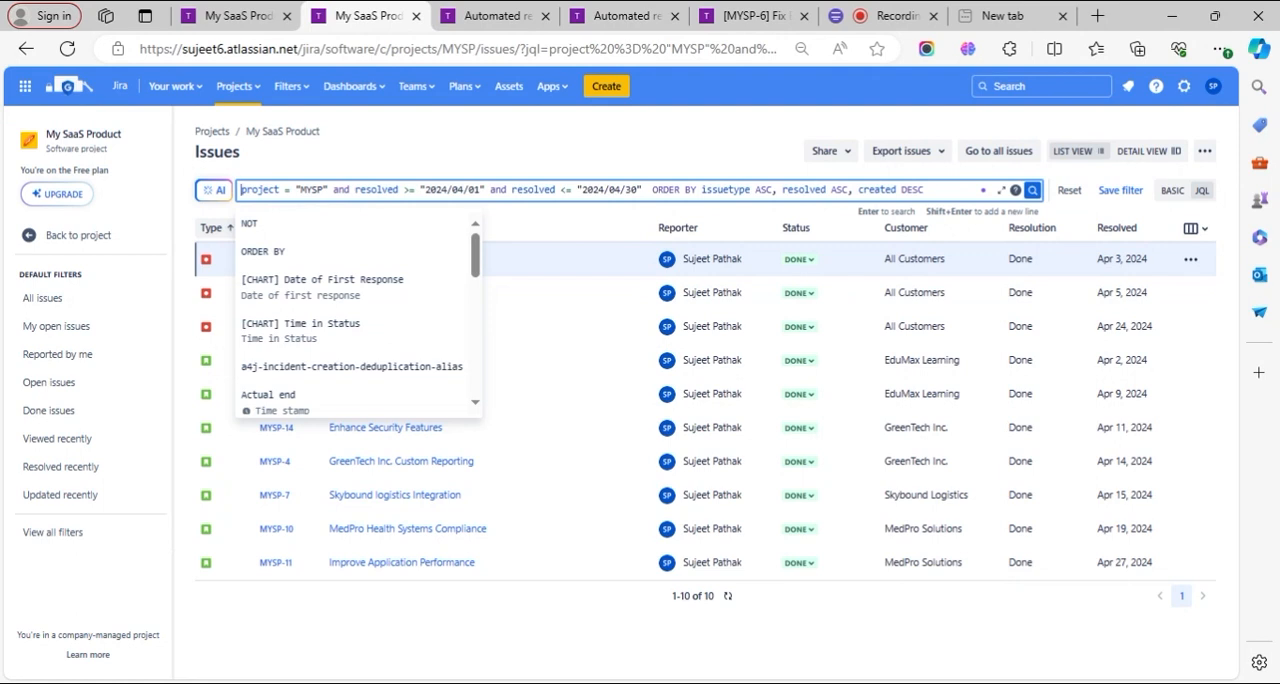
click(462, 190)
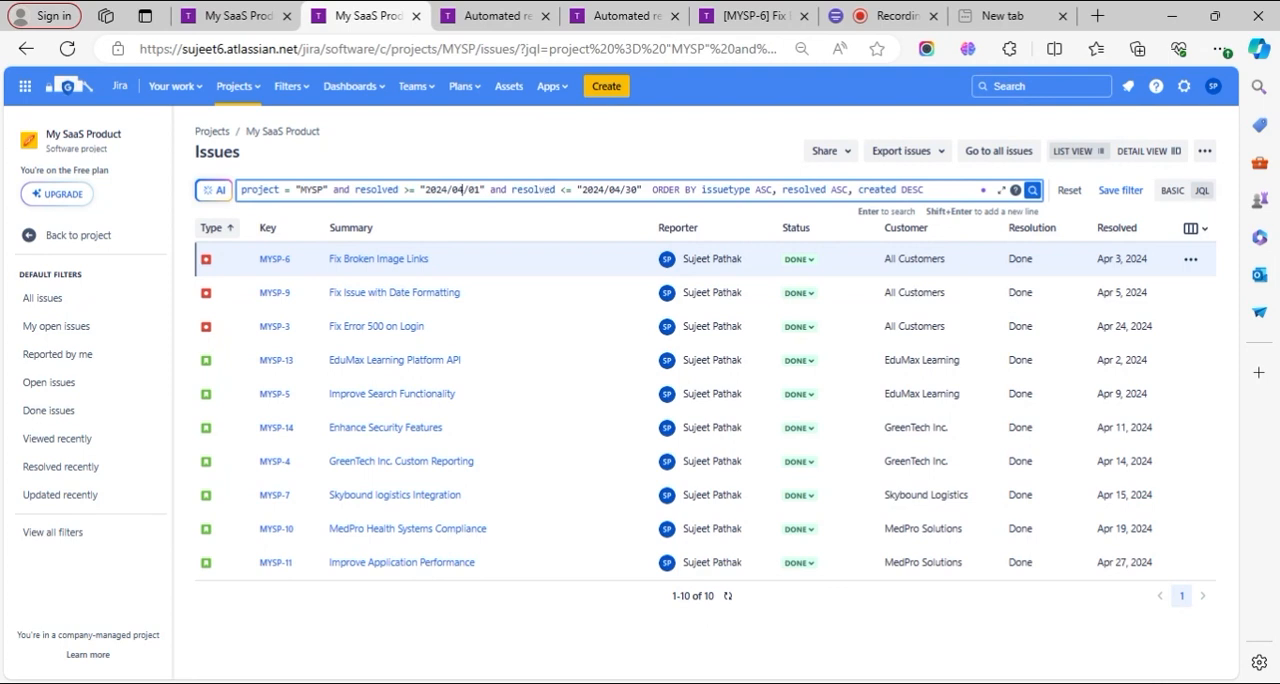
click(480, 16)
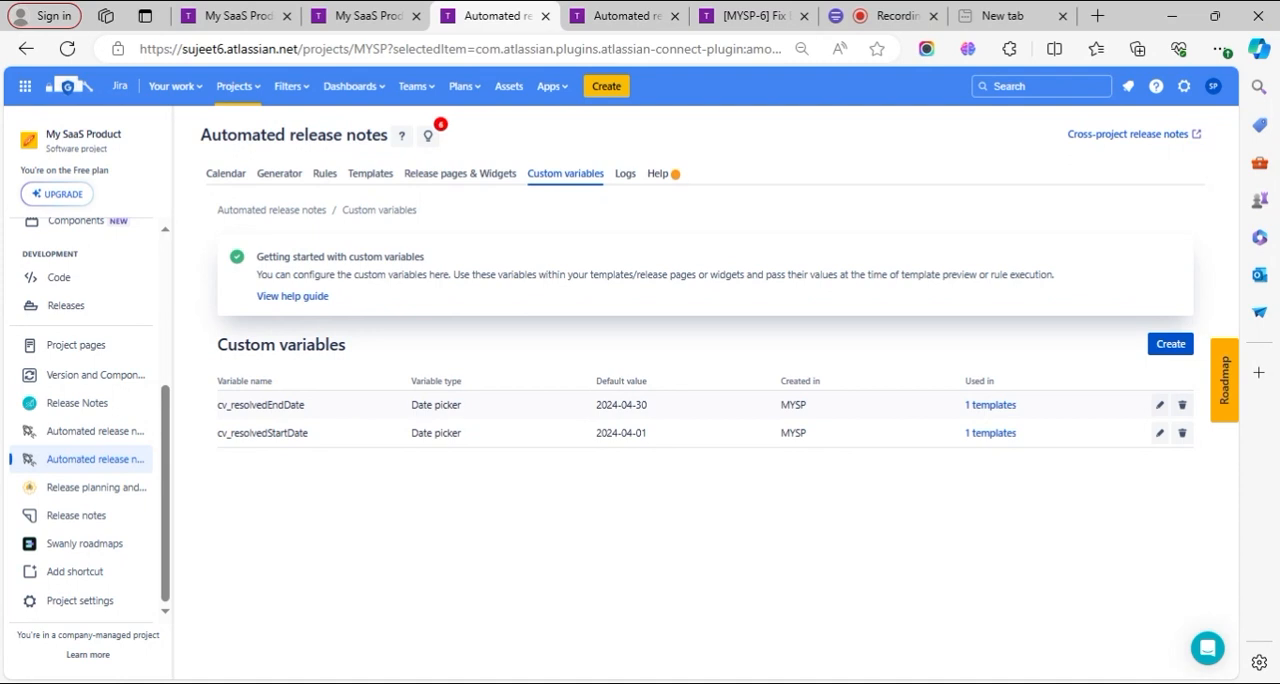
drag(411, 405, 463, 414)
click(357, 16)
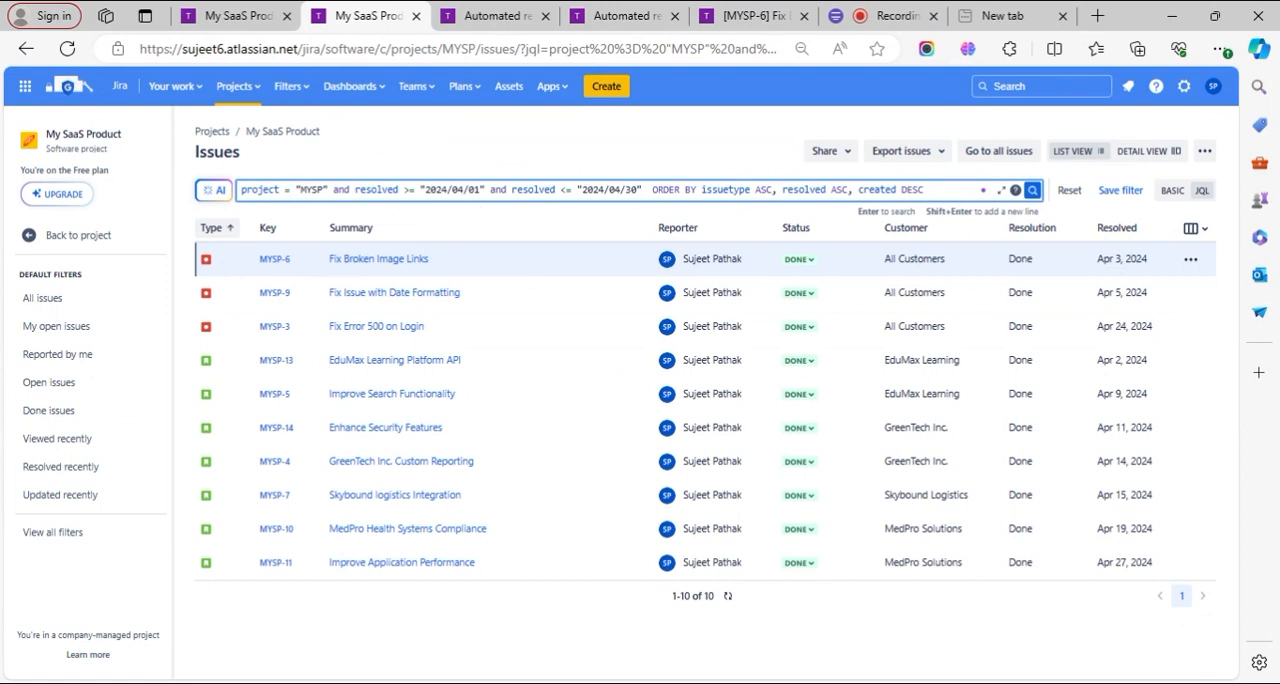
double_click(533, 189)
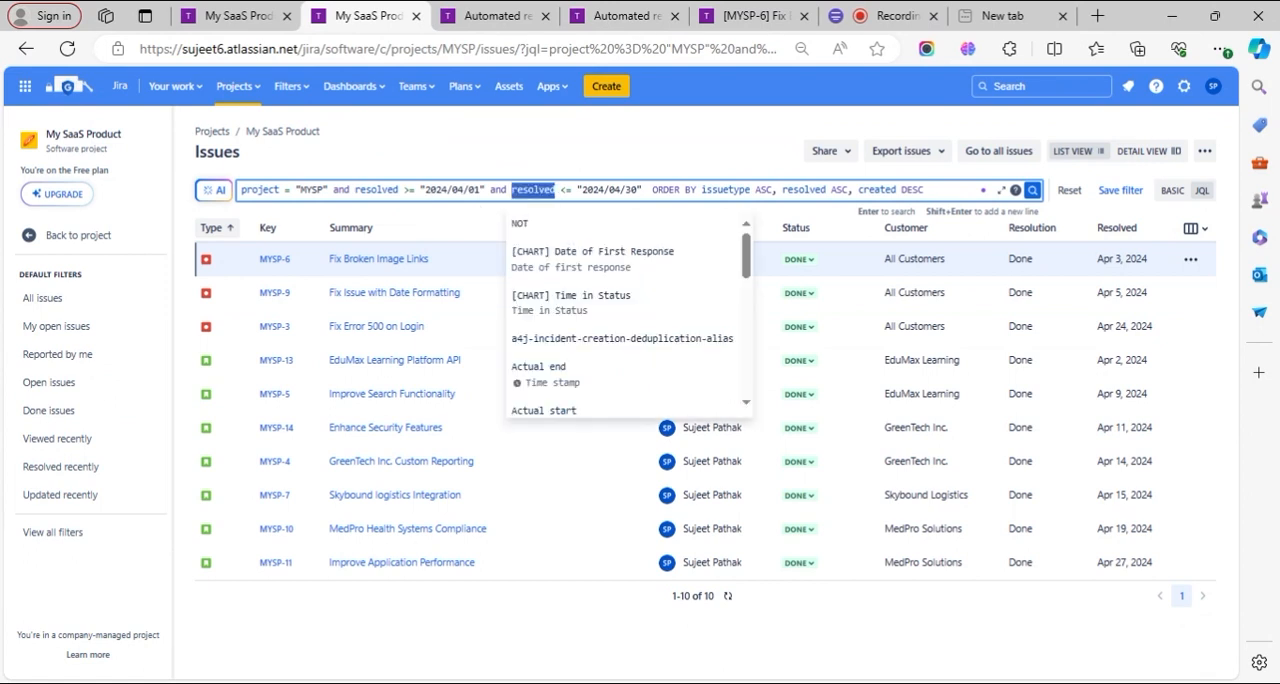
click(480, 14)
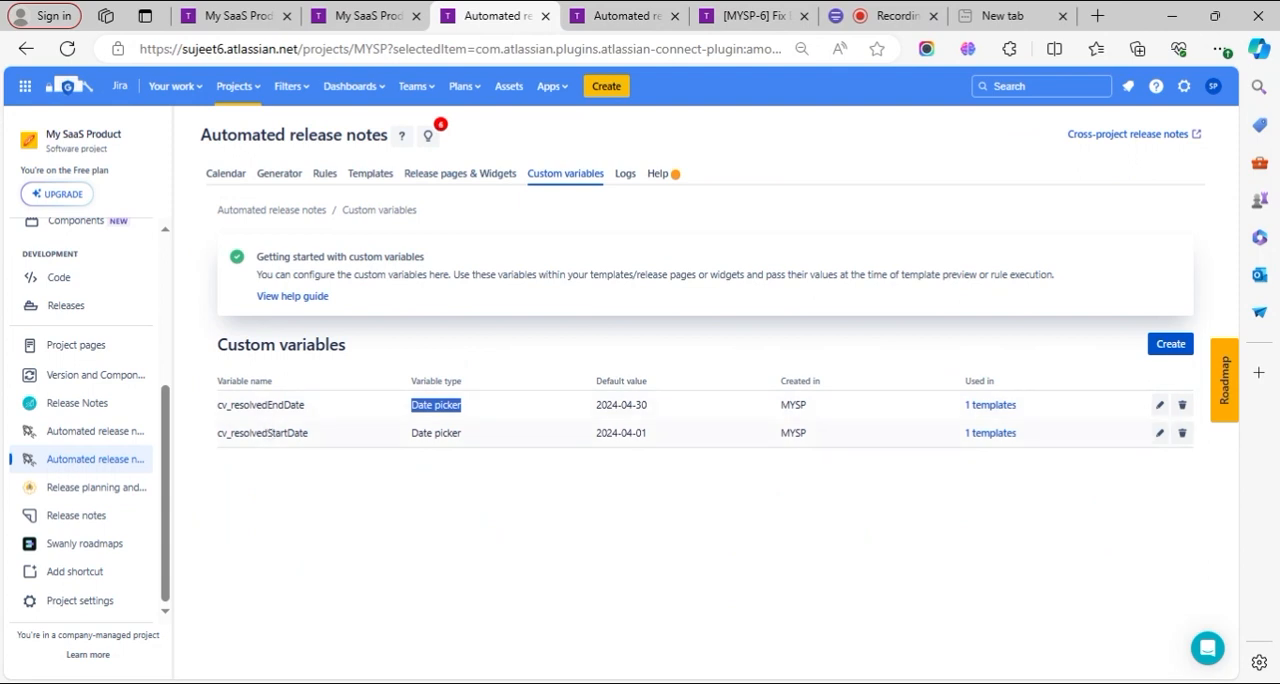
double_click(258, 433)
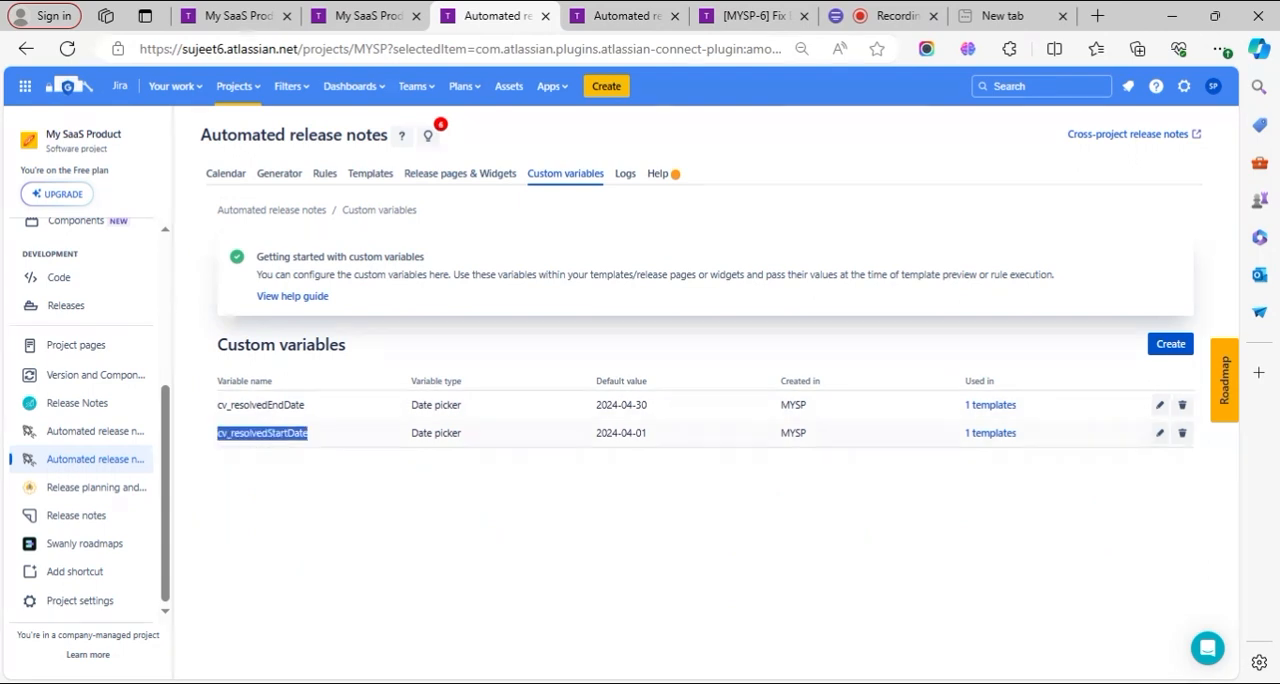
double_click(262, 405)
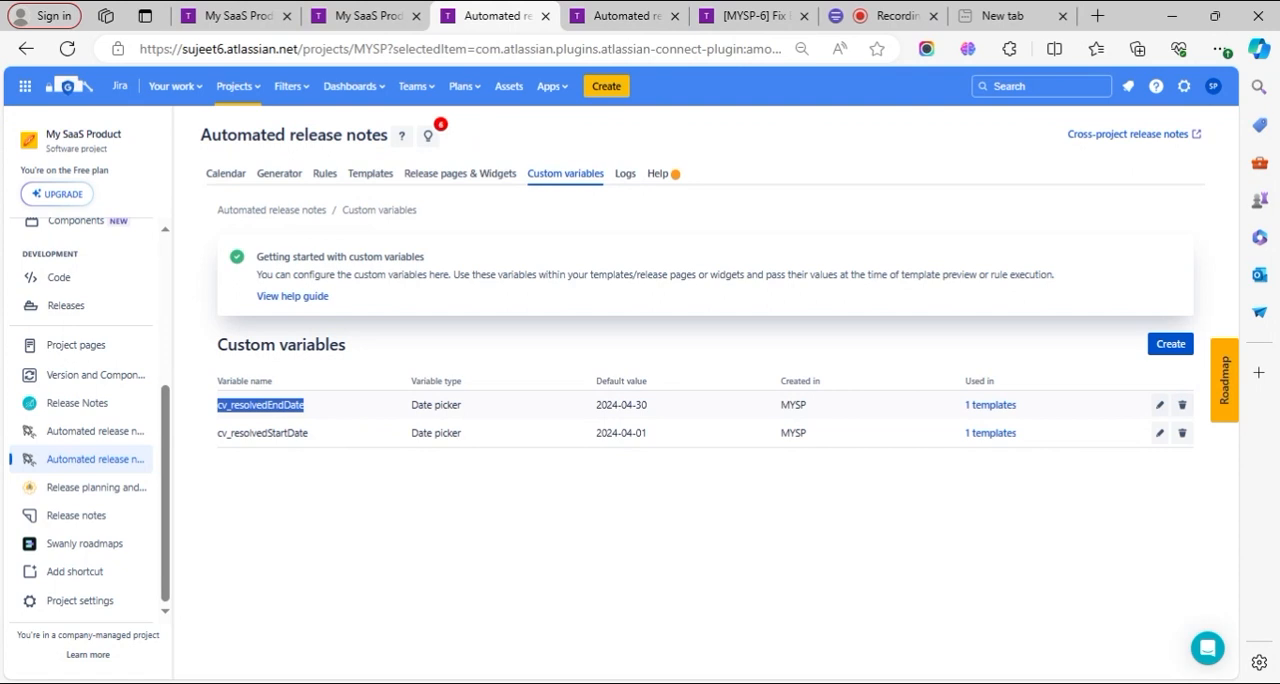
- Examine where the Release highlights template uses the start and end date variables in its email subject and body
click(625, 16)
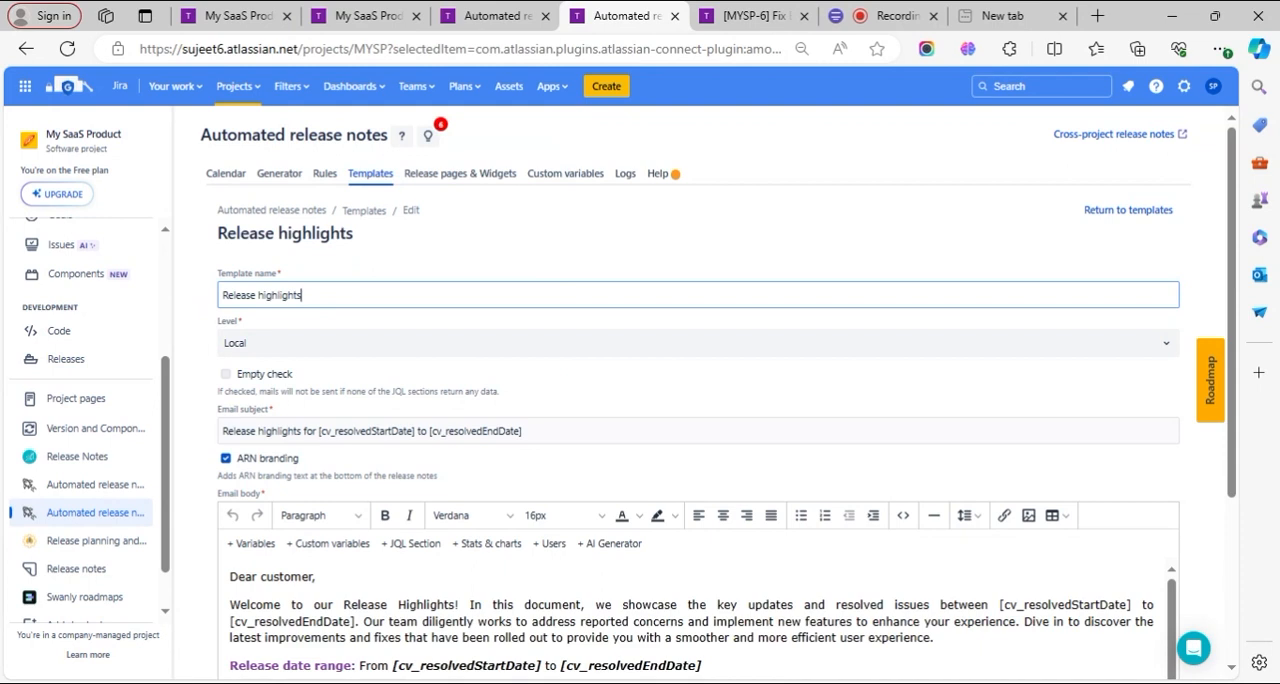
scroll(566, 373, down, 1)
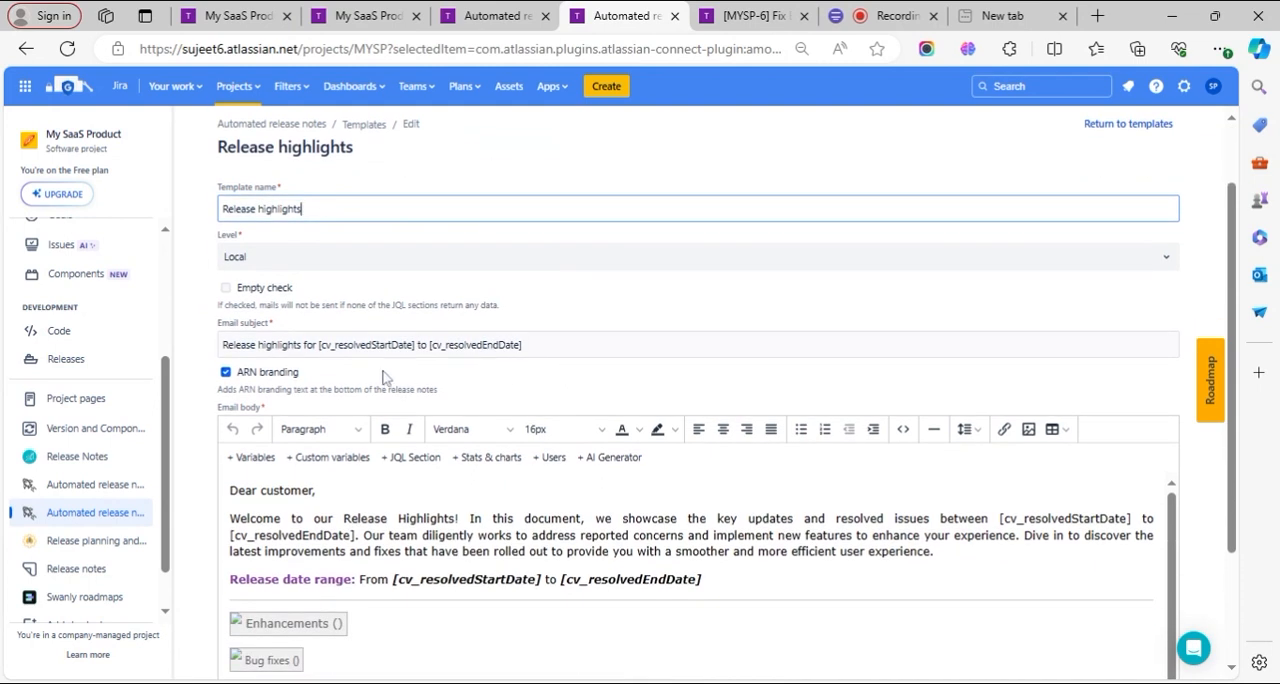
drag(316, 344, 415, 344)
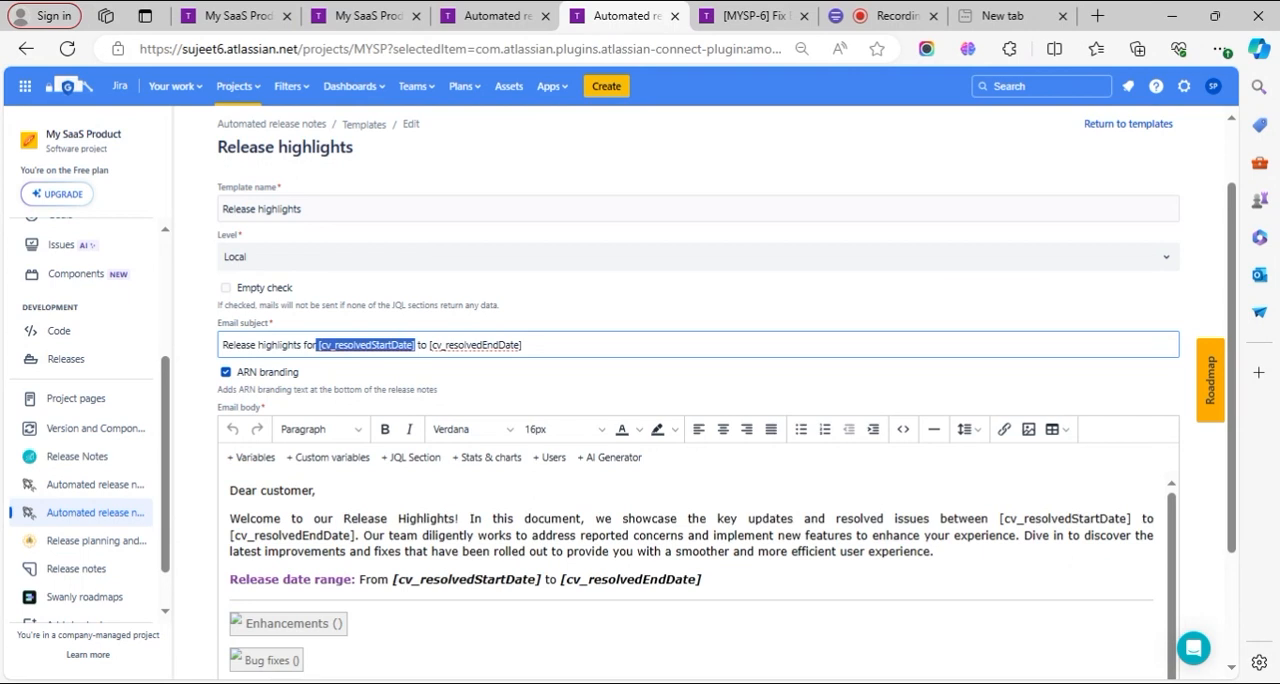
drag(524, 345, 319, 345)
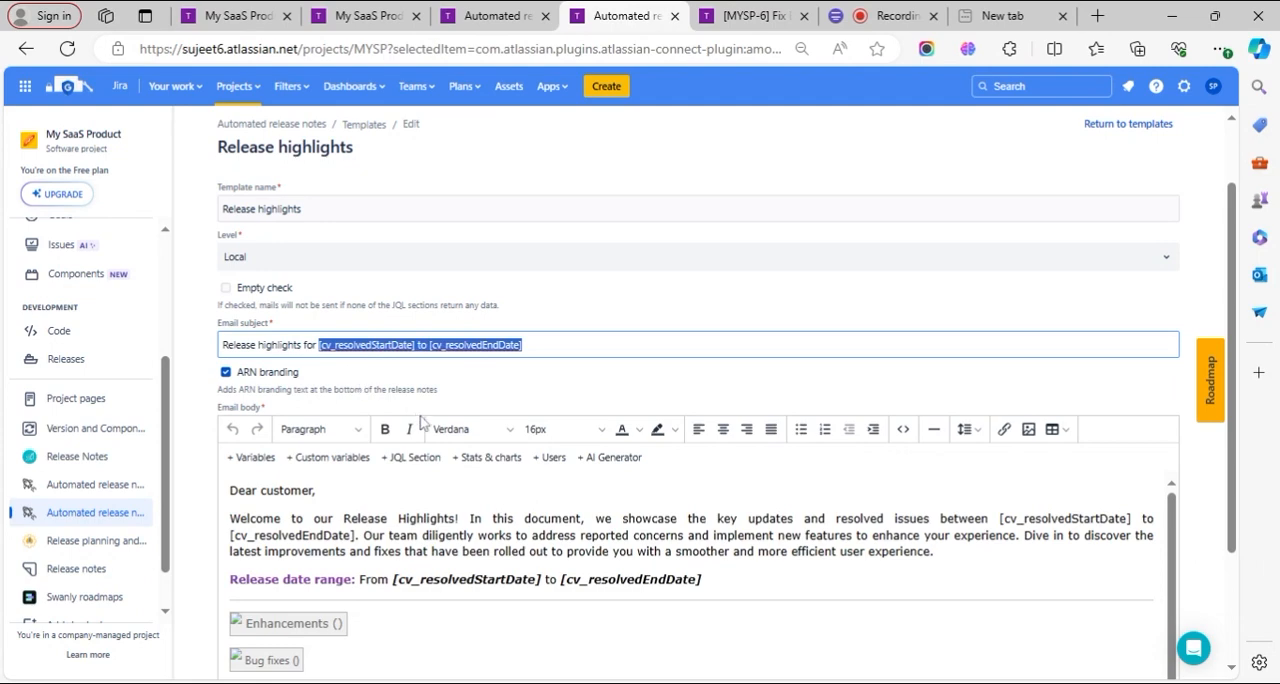
scroll(470, 450, down, 1)
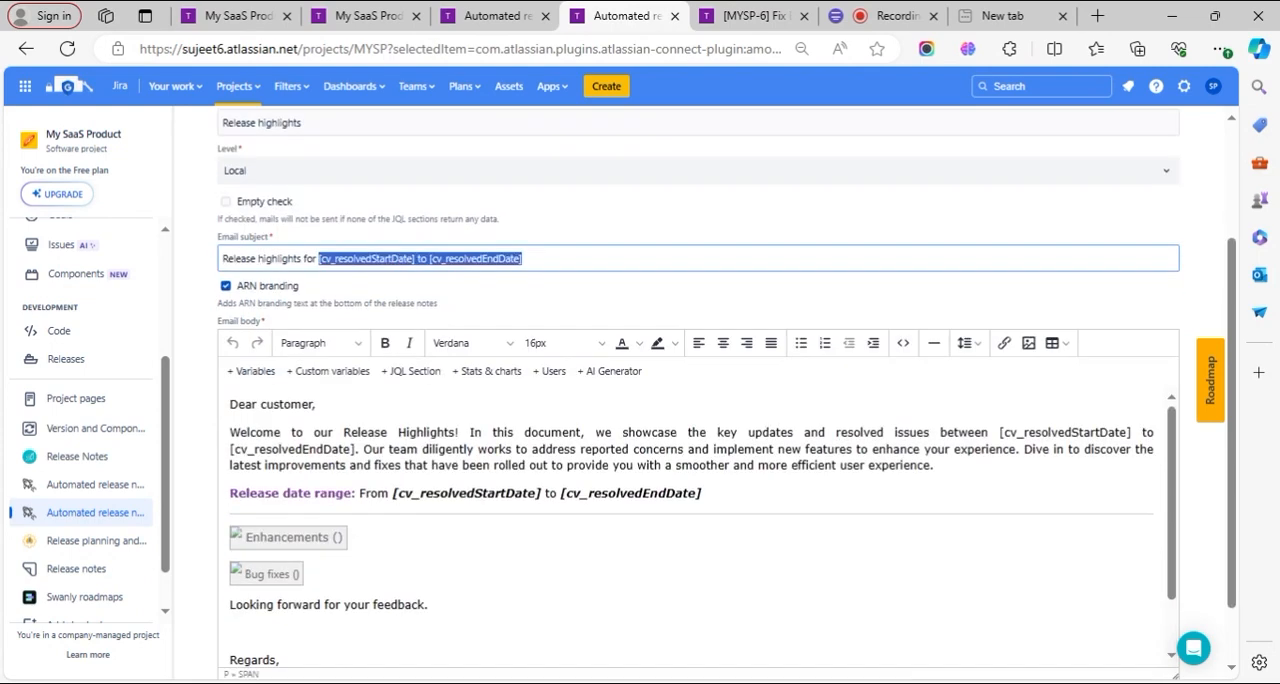
drag(702, 493, 426, 493)
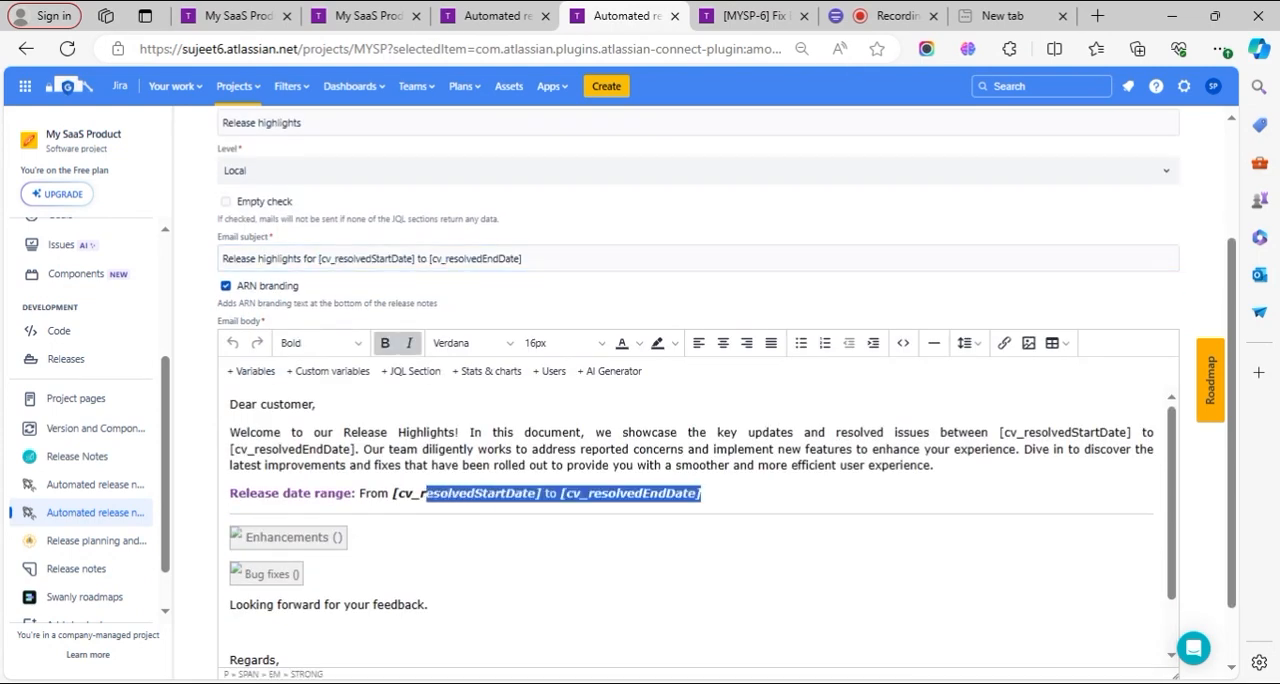
scroll(700, 520, down, 1)
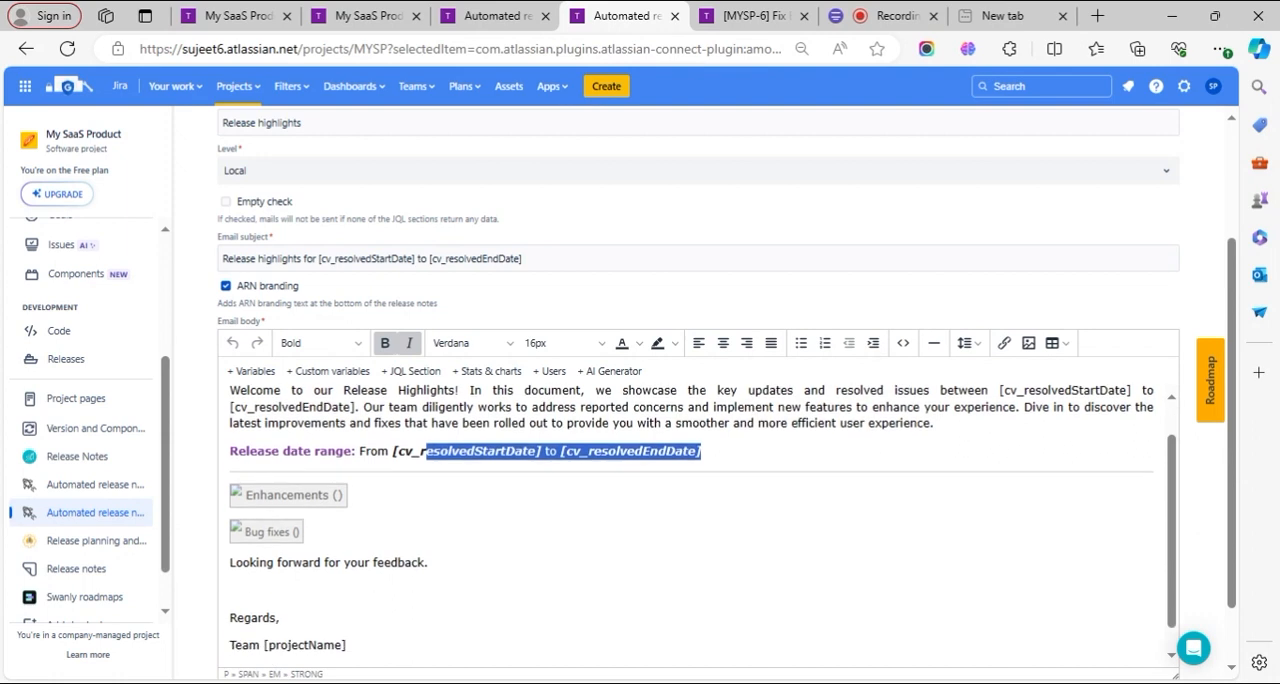
- Open the template's Enhancements JQL section for editing and inspect its description and JQL
click(308, 495)
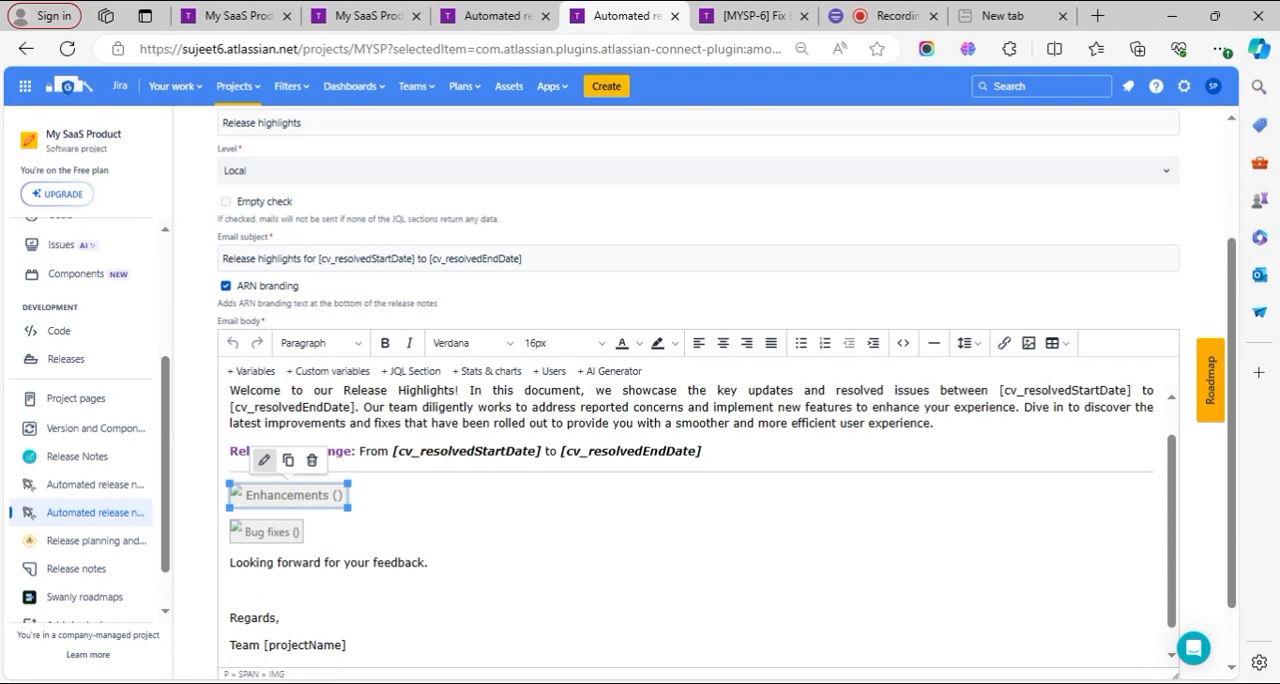
click(264, 460)
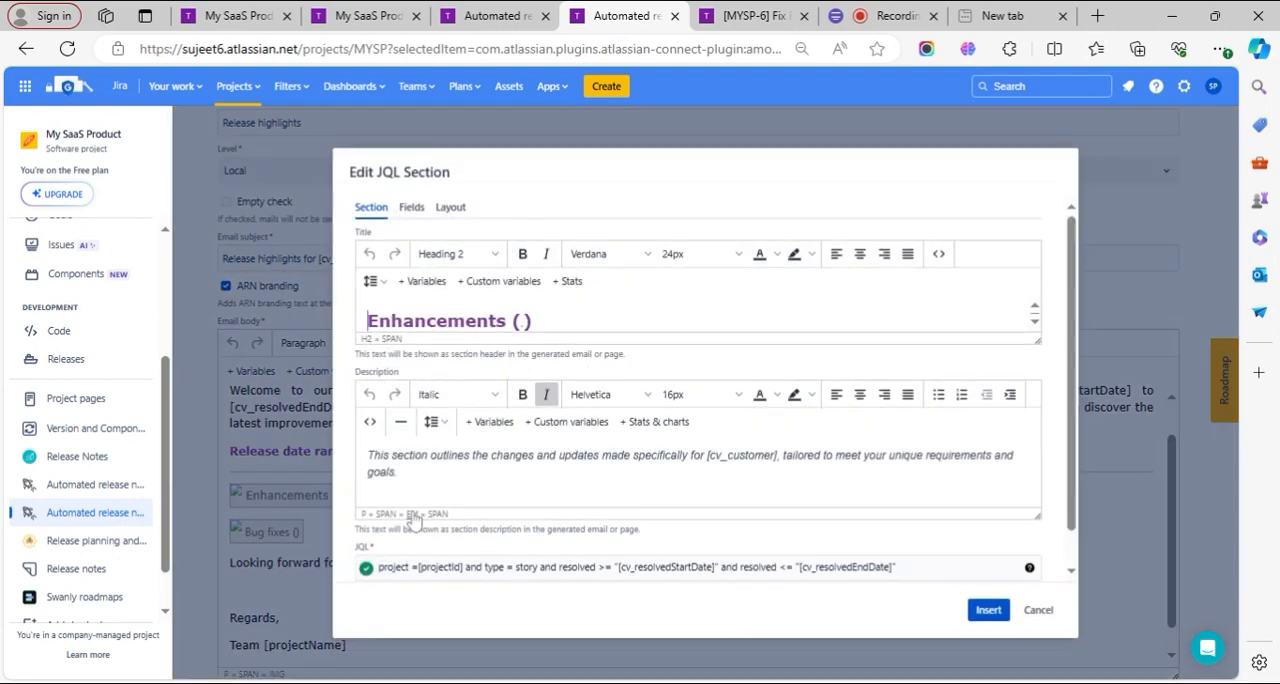
scroll(498, 430, down, 1)
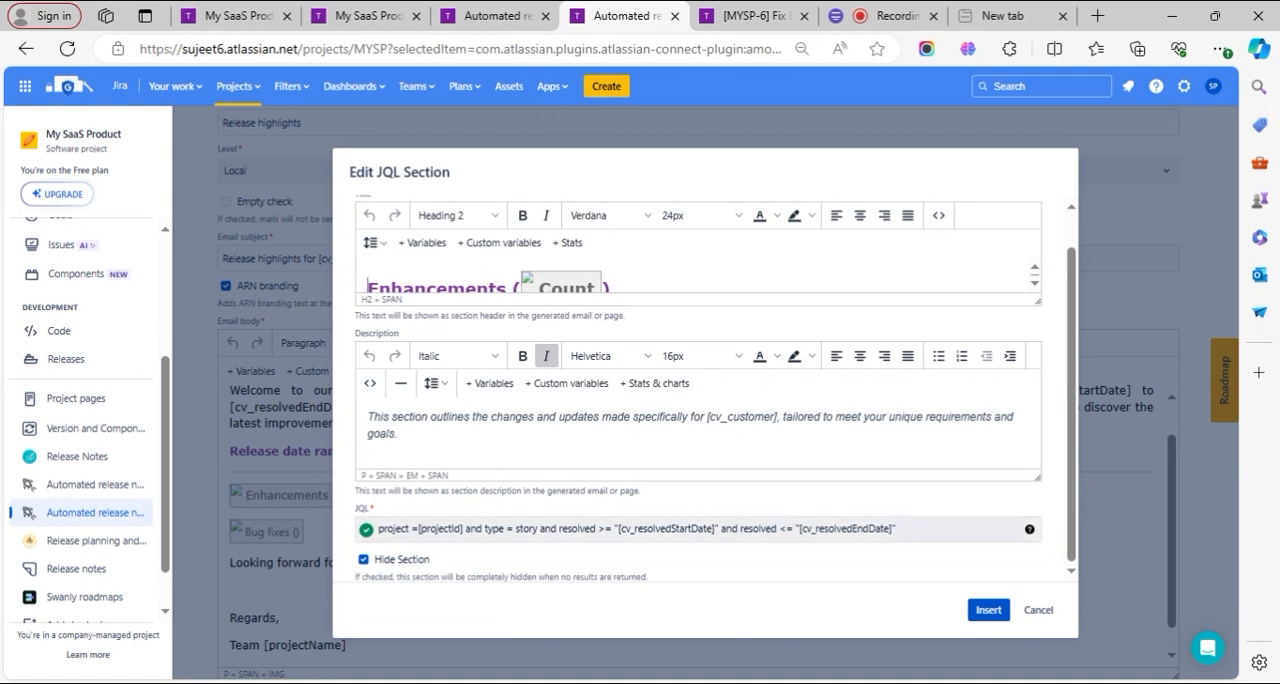
- Return to the project's issue search and dismiss the query suggestions to view the date-filtered issues
click(268, 12)
click(330, 15)
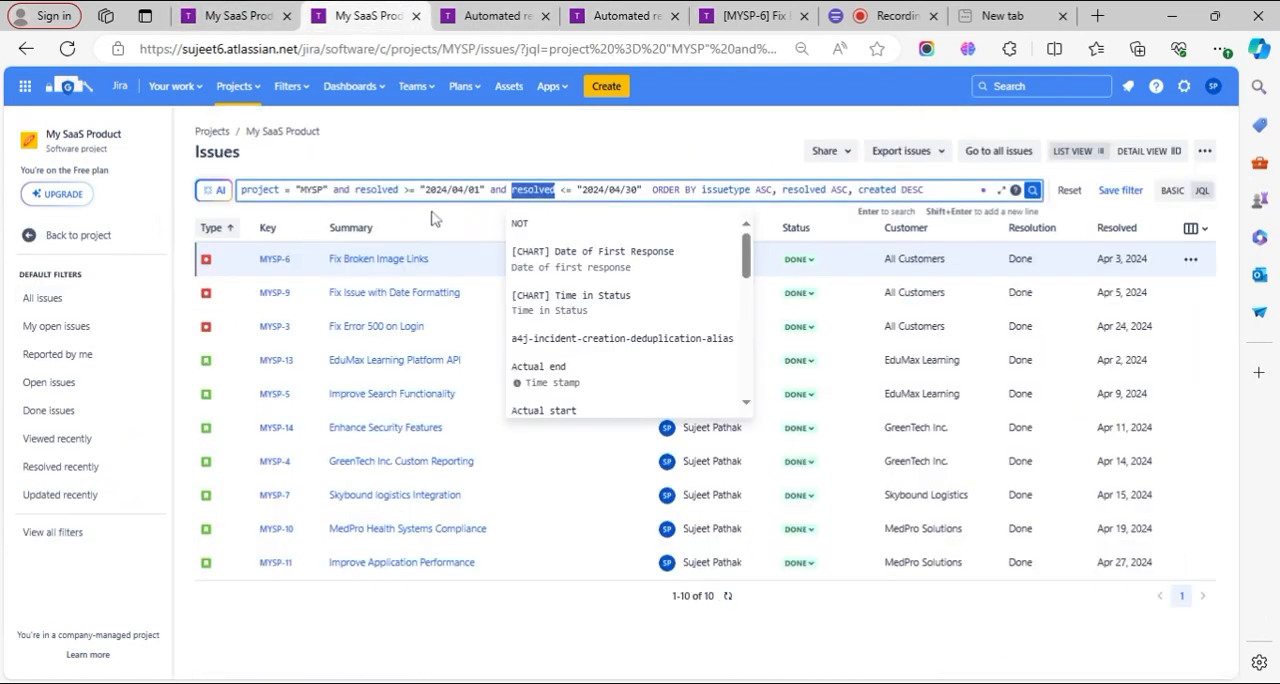
click(607, 158)
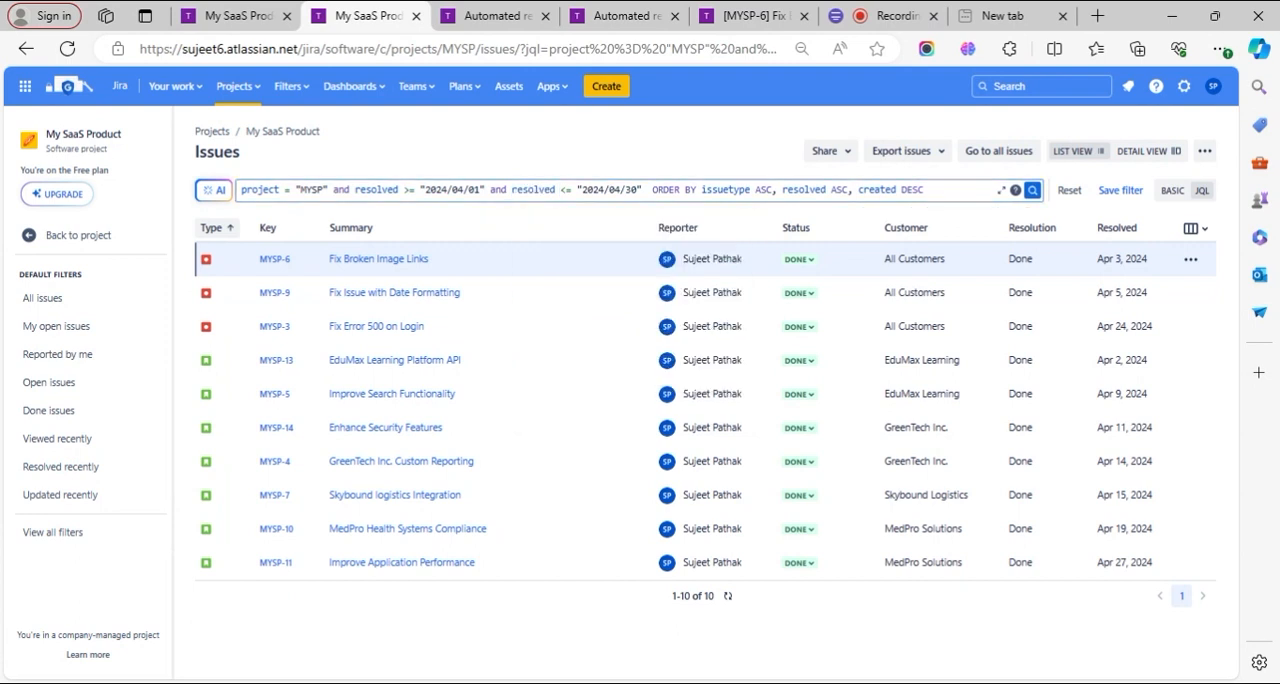
- Compare the date variables in the Enhancements JQL with the custom variables list, and close the section without changes
click(601, 10)
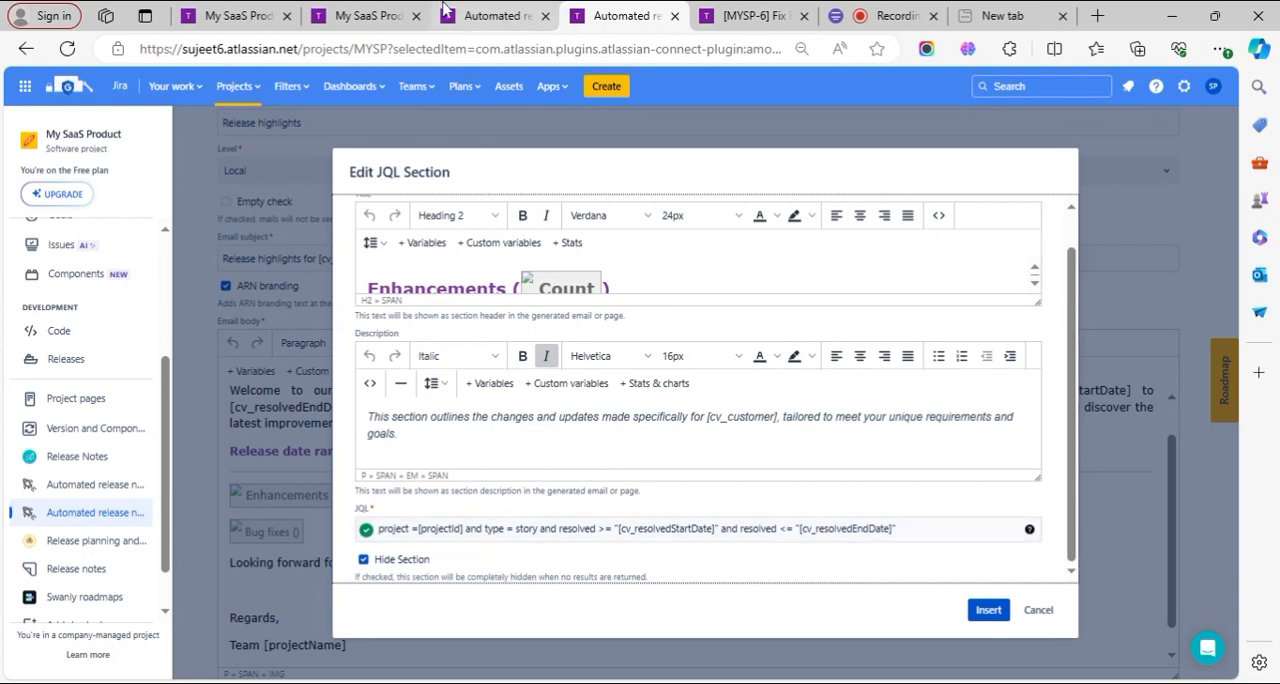
key(ctrl+shift+Tab)
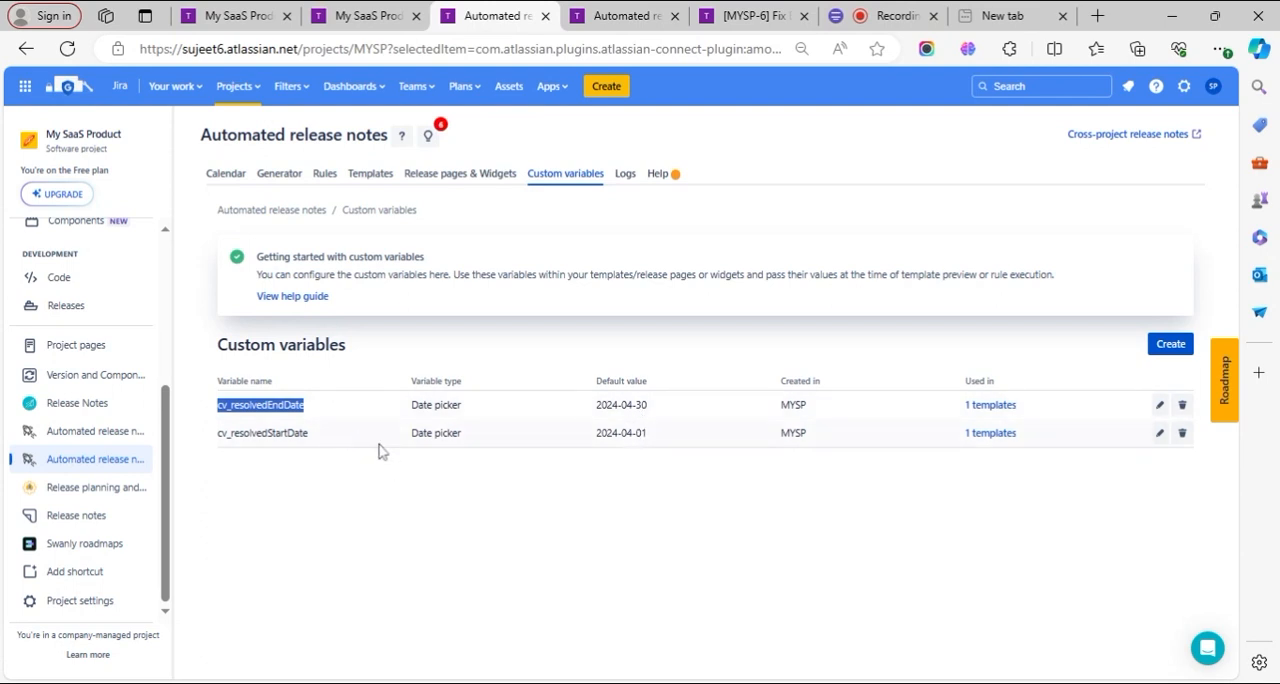
click(621, 15)
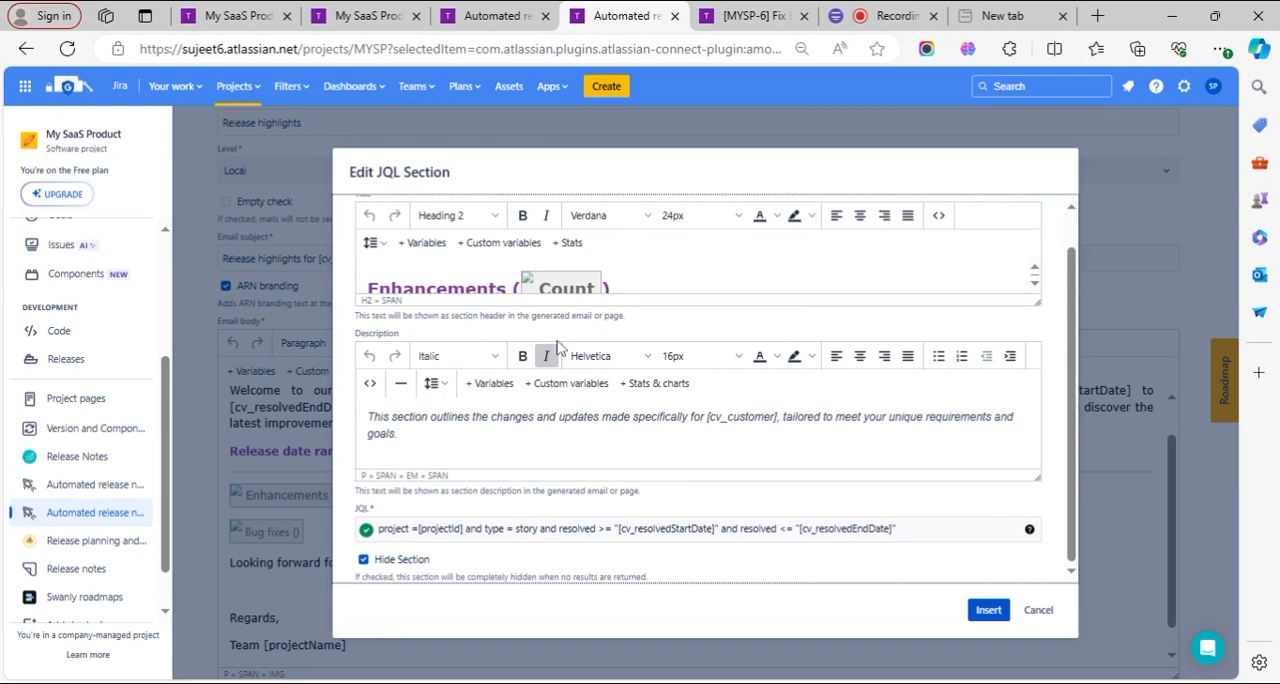
click(1036, 610)
- Open the Bug fixes JQL section, inspect its issue type and resolved date conditions, and close it without changes
click(262, 531)
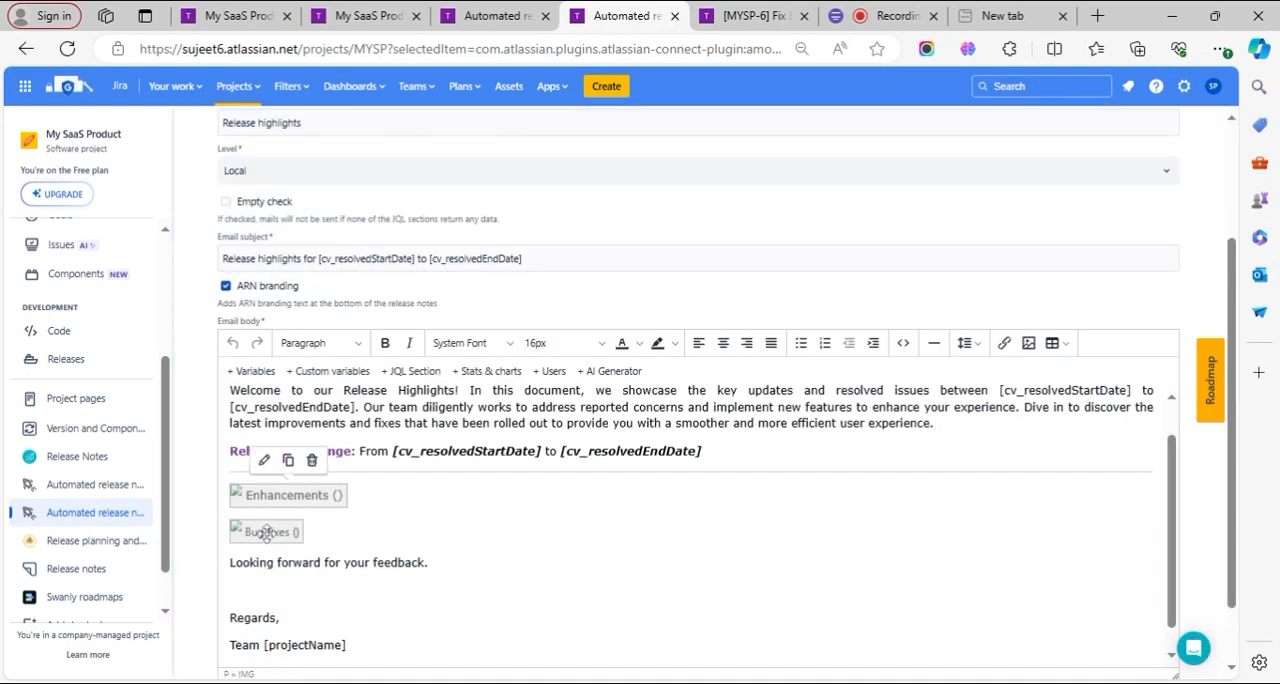
click(242, 496)
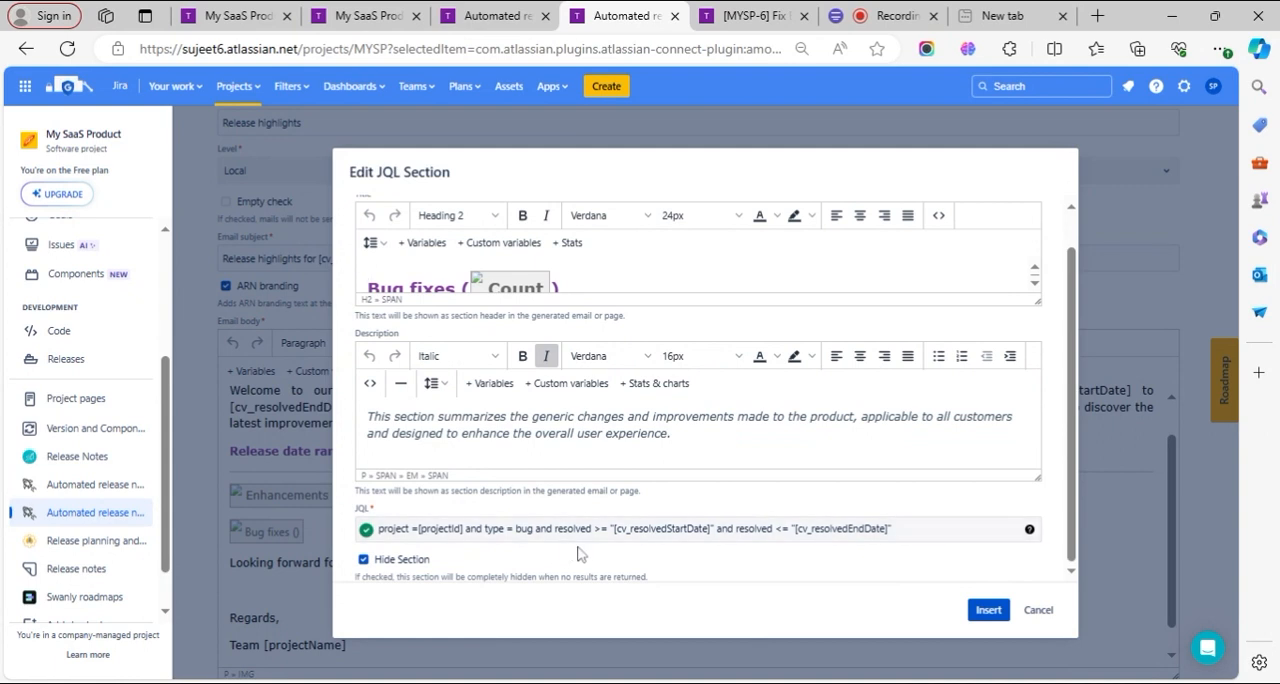
drag(484, 528, 534, 528)
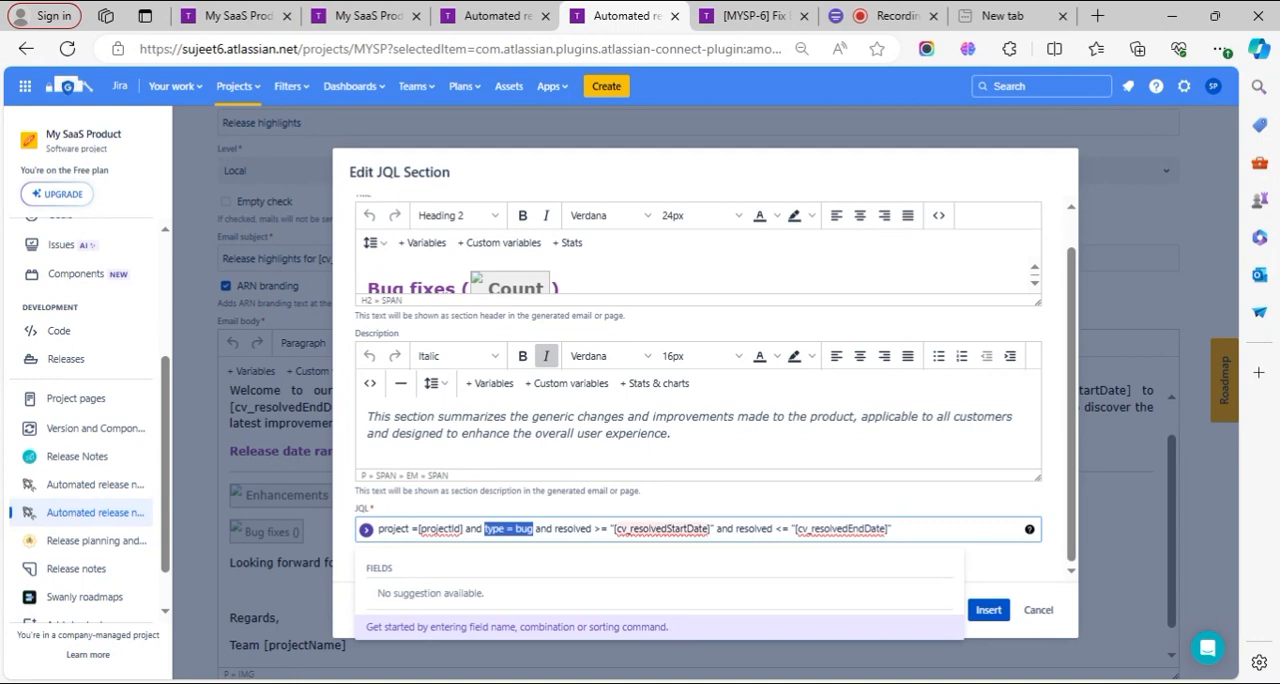
click(634, 529)
click(802, 529)
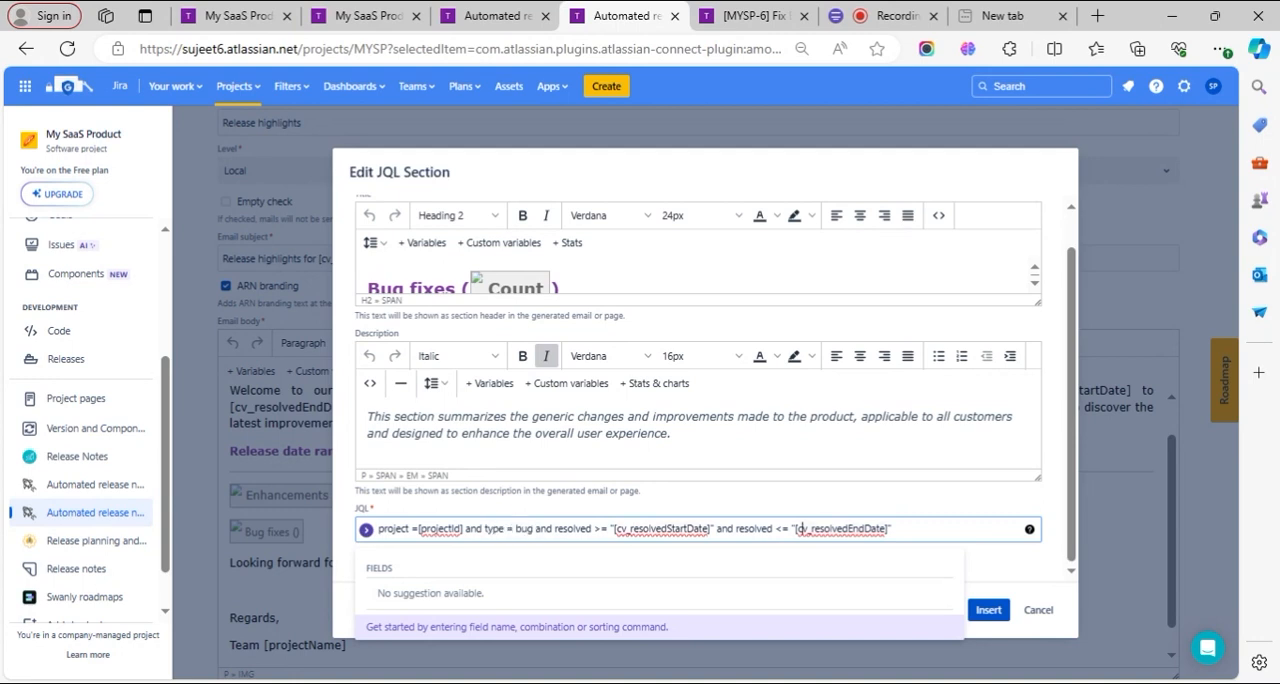
click(714, 495)
click(1037, 611)
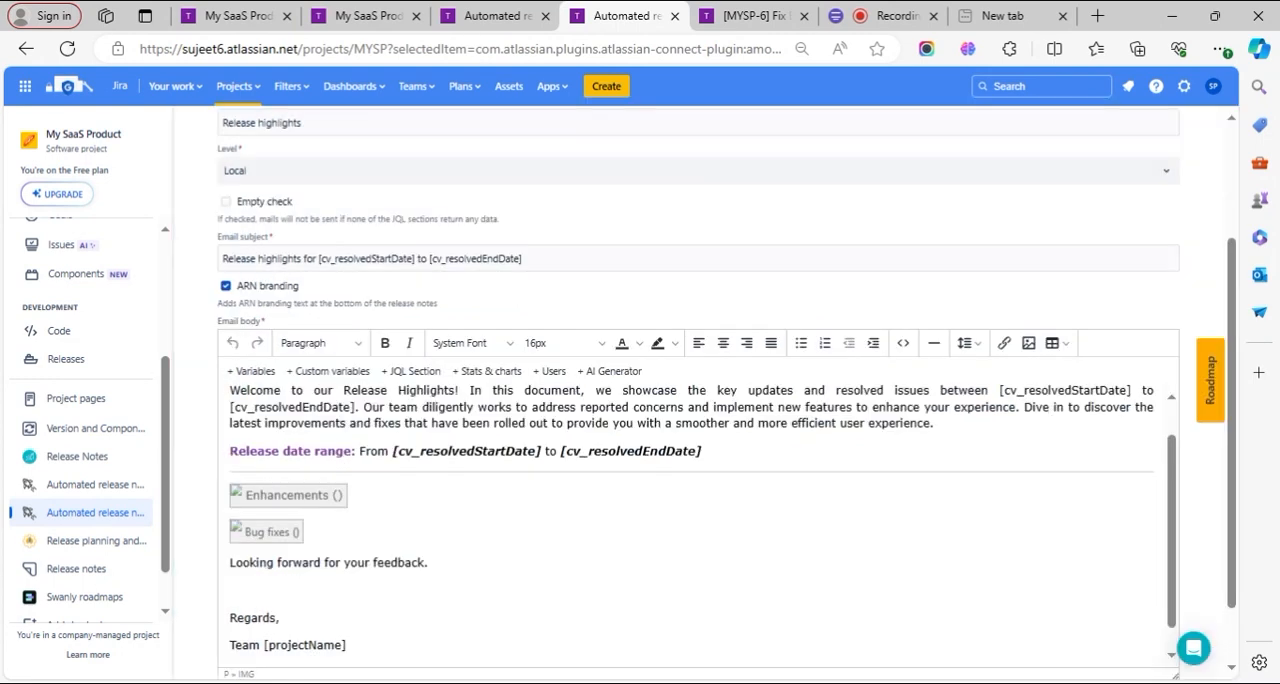
- Open the Release highlights template preview and compare its date values with the custom variables' default values
scroll(700, 500, down, 2)
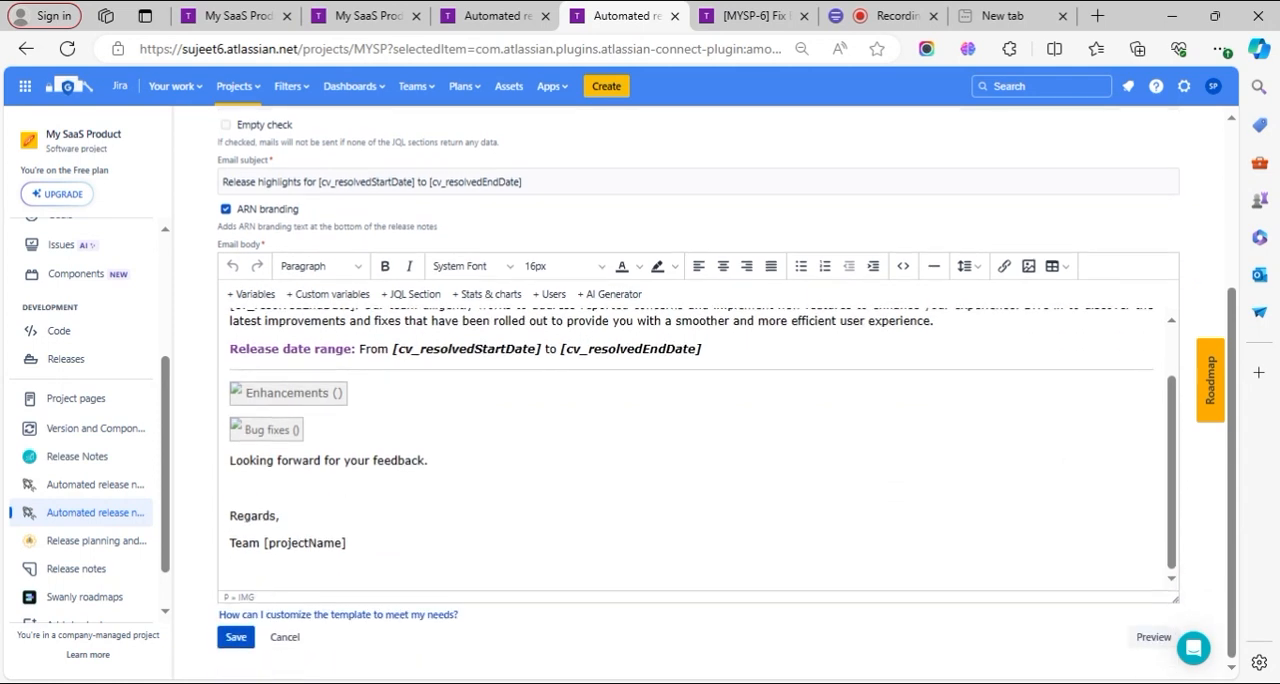
click(1152, 637)
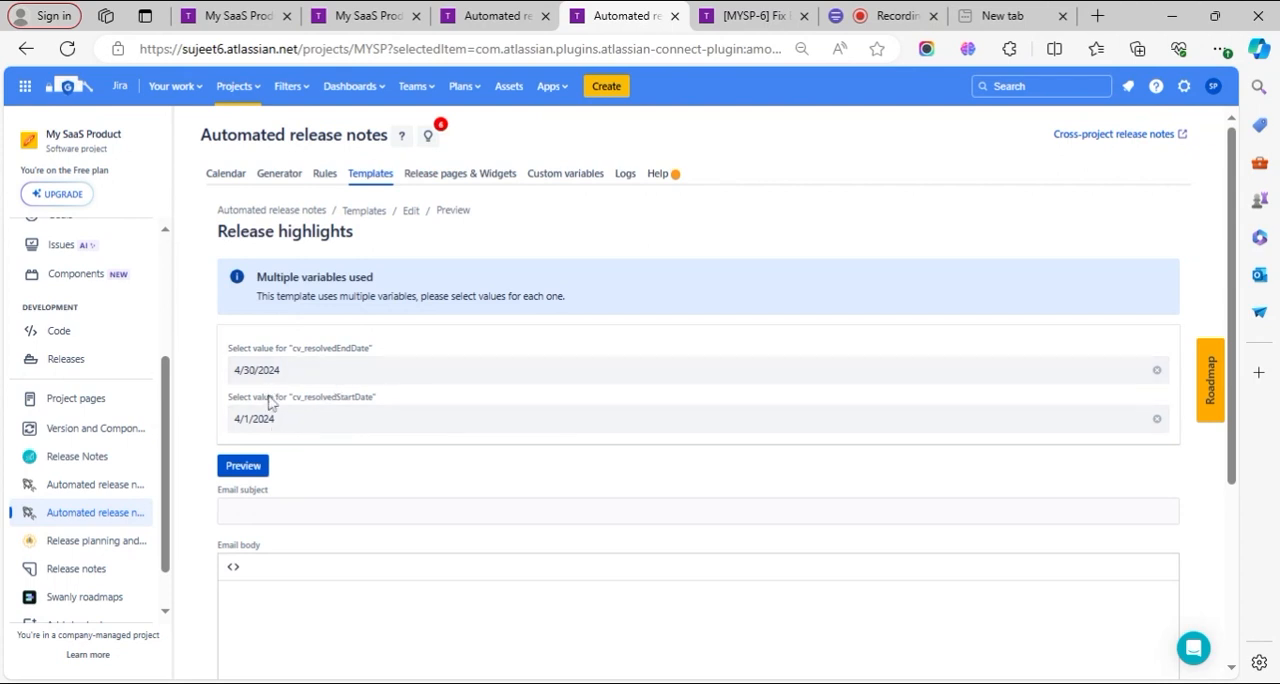
click(482, 16)
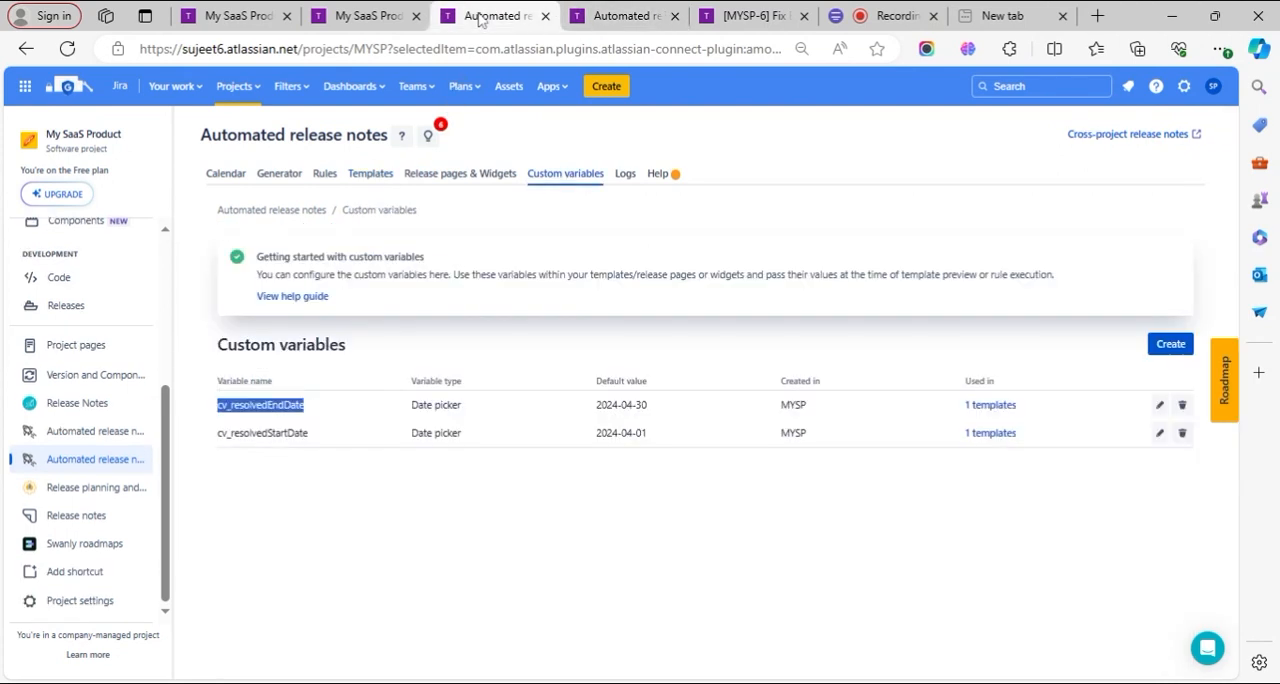
click(624, 12)
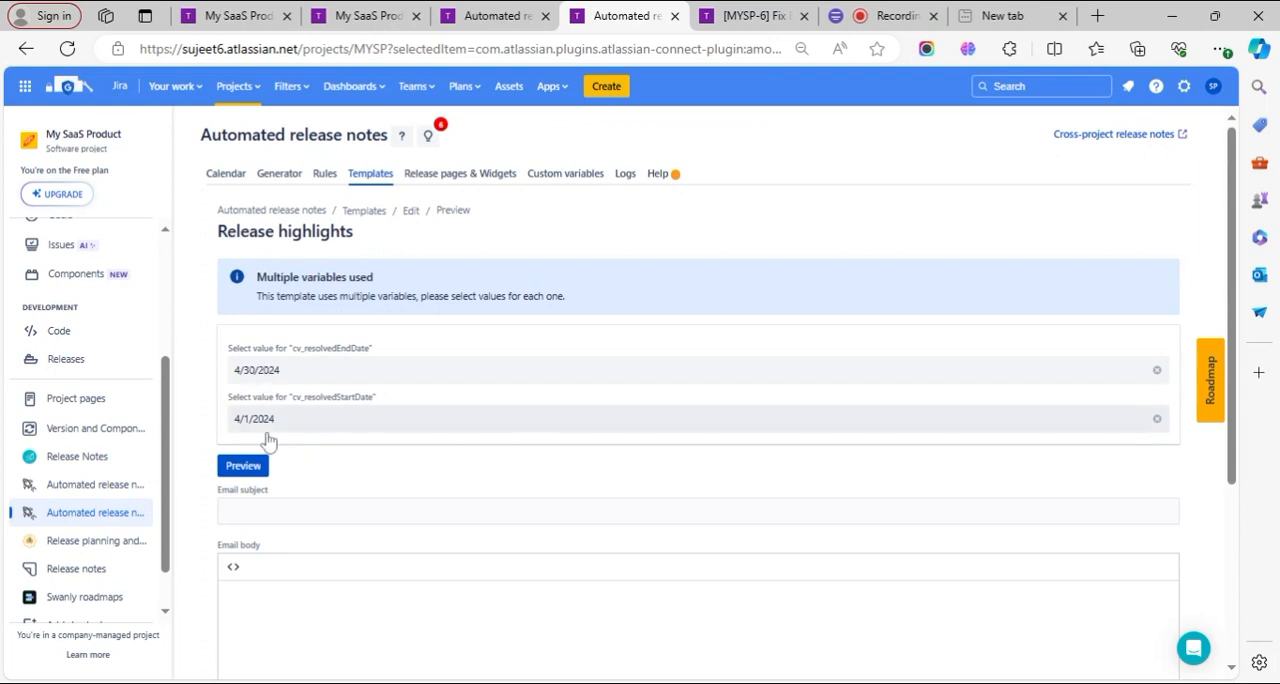
- Review the project's issue list filtered by resolved date, and return to the template preview
click(263, 8)
click(345, 15)
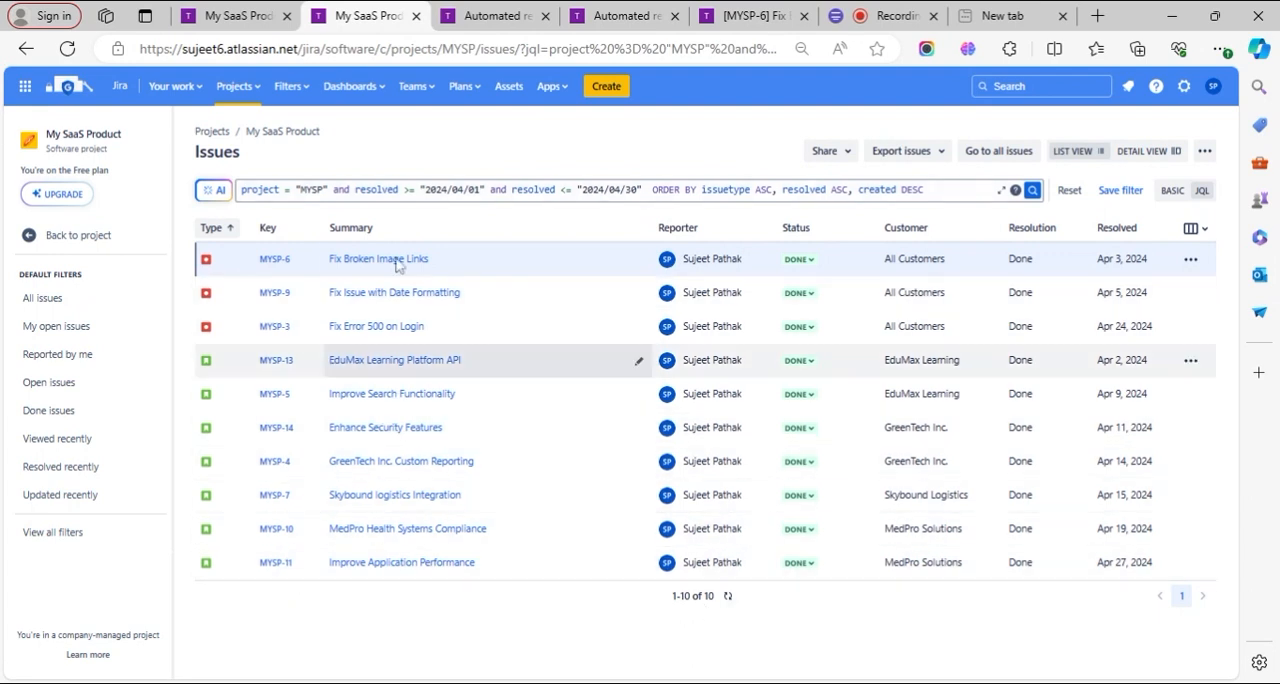
click(602, 12)
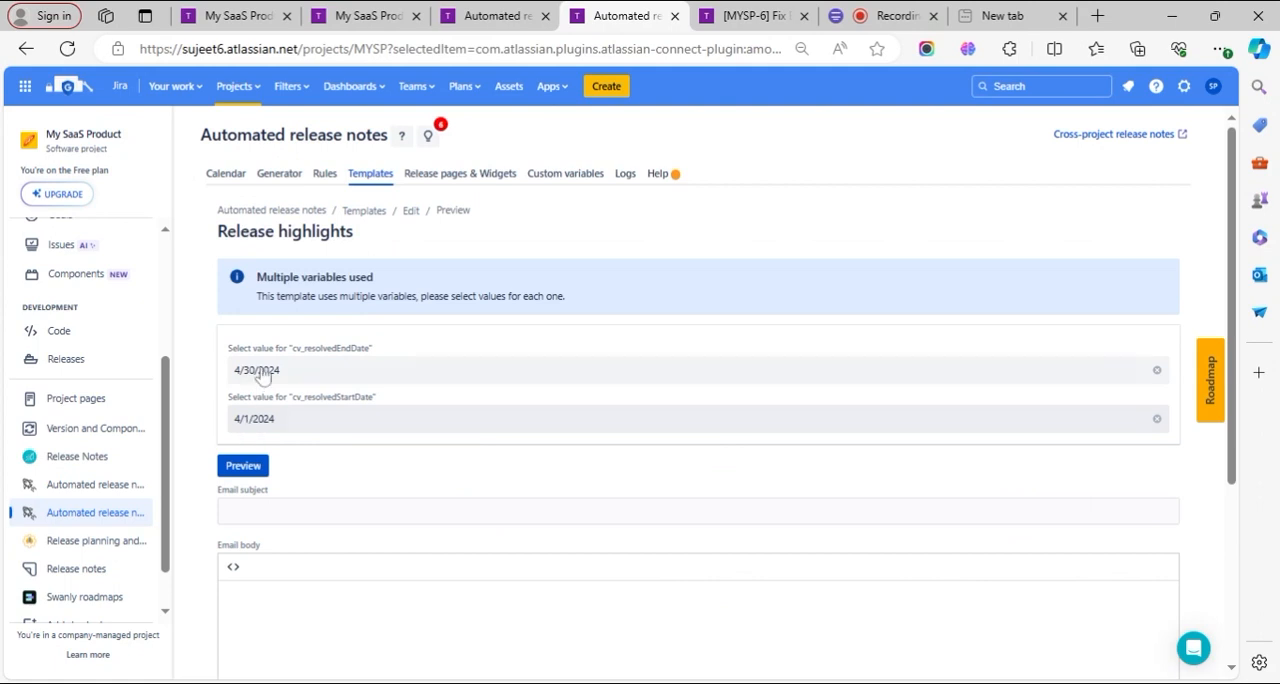
- Generate the preview for 4/1/2024 to 4/30/2024 and examine its email subject, Enhancements and Bug fixes sections
click(252, 470)
scroll(477, 483, down, 1)
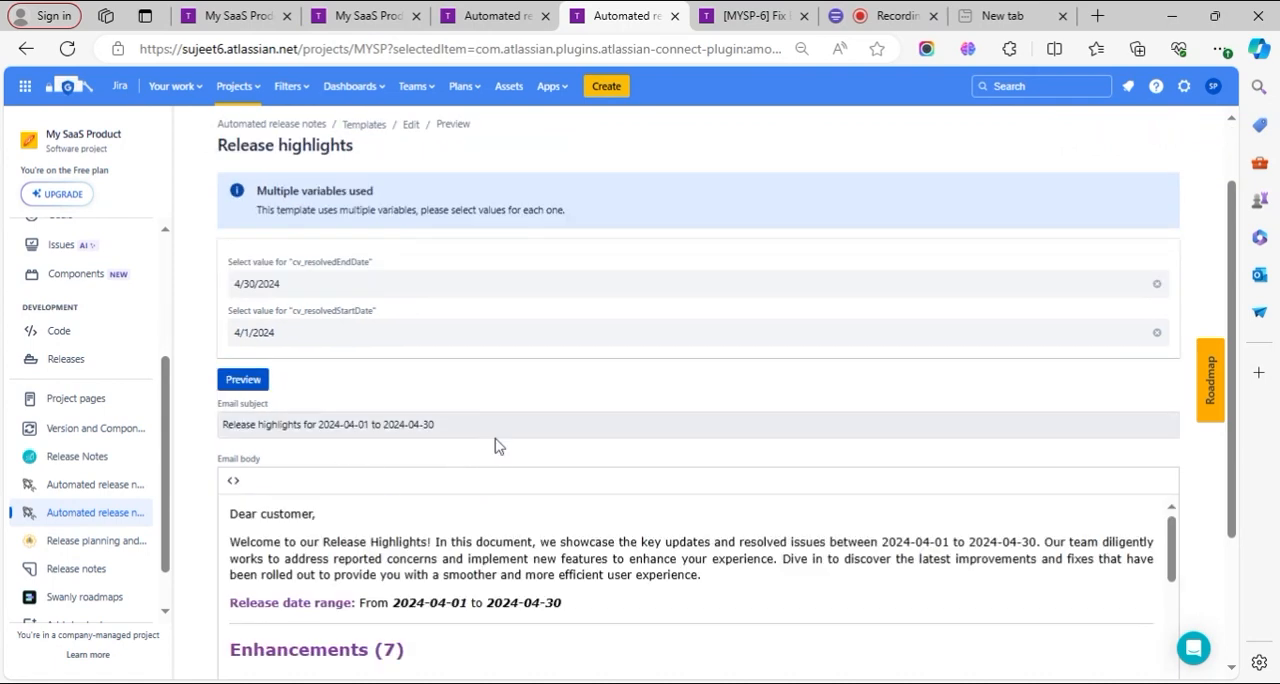
scroll(497, 443, down, 2)
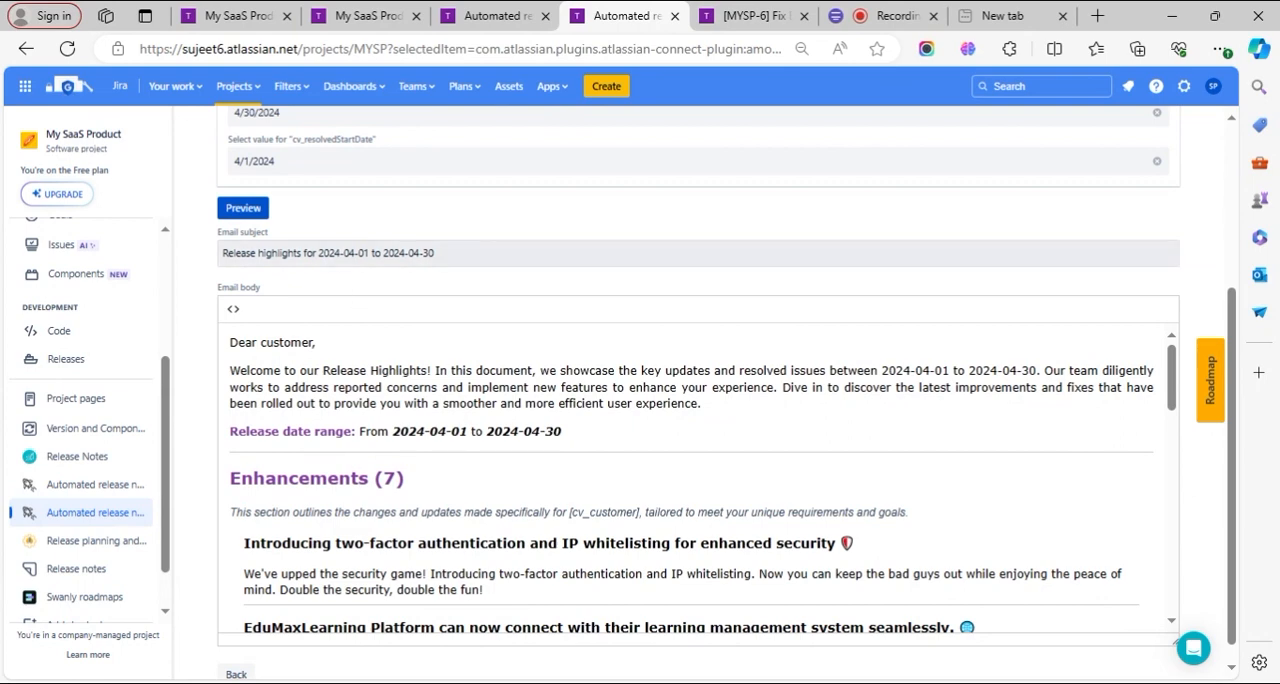
scroll(700, 480, down, 2)
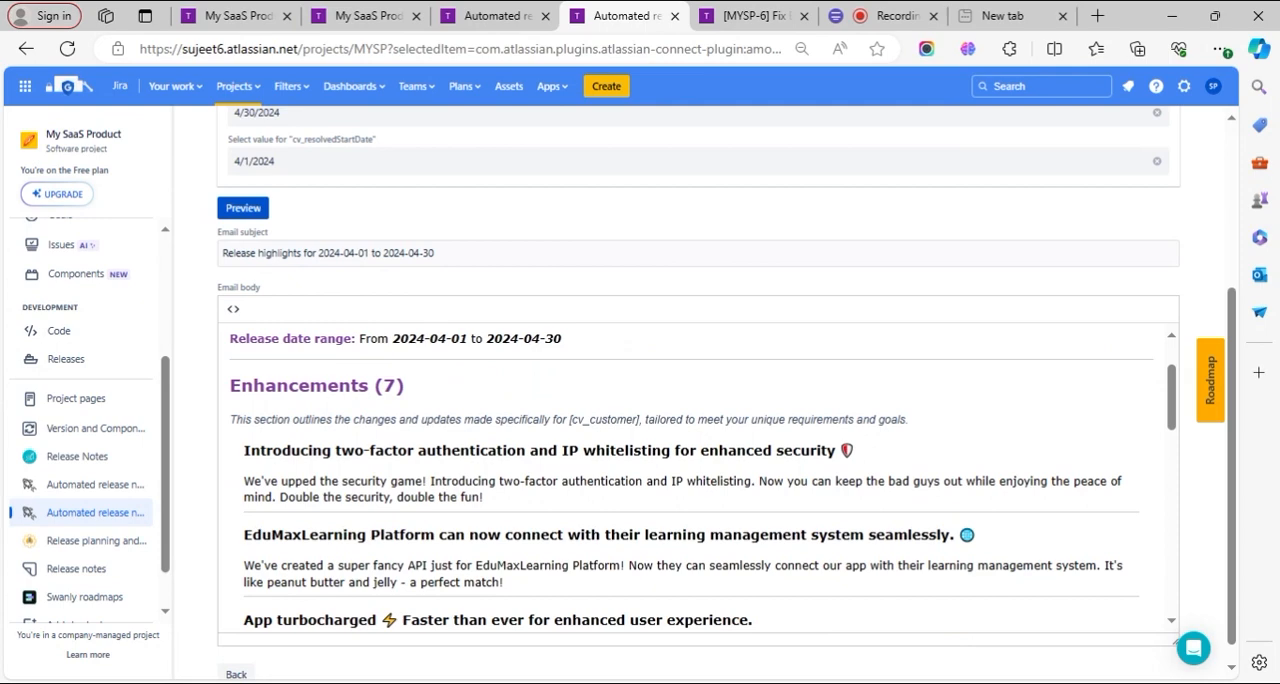
scroll(700, 480, down, 7)
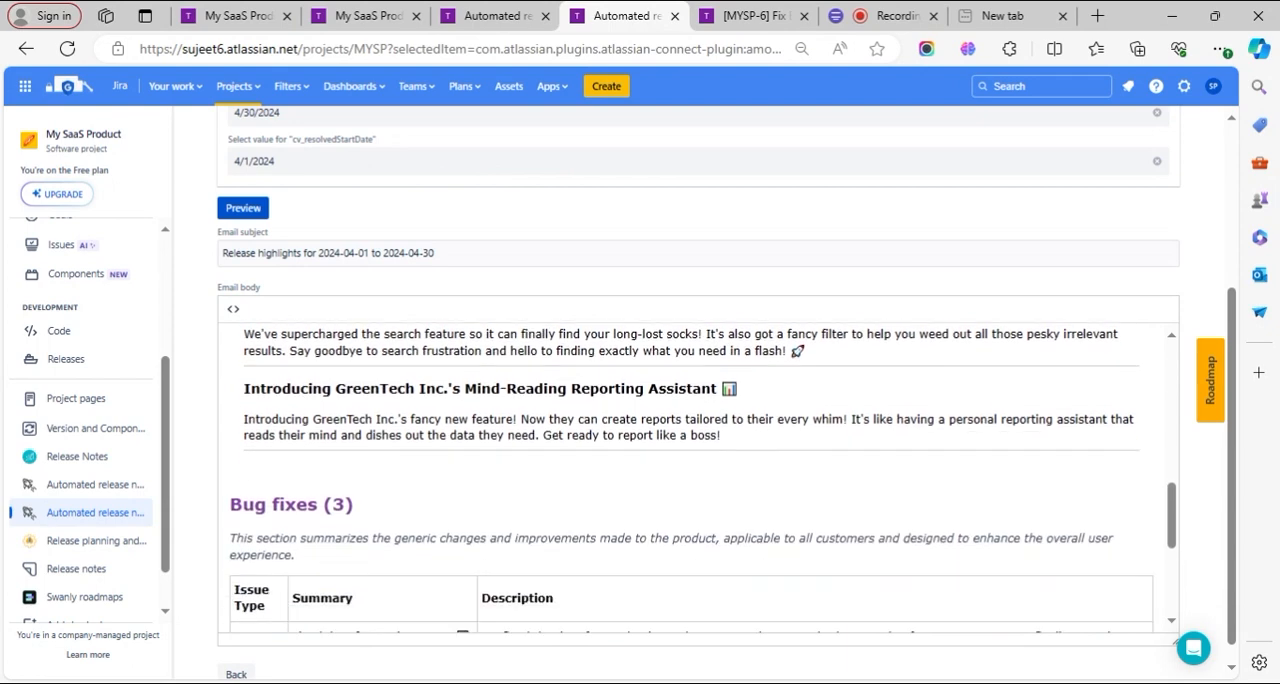
scroll(700, 480, down, 2)
scroll(700, 480, down, 3)
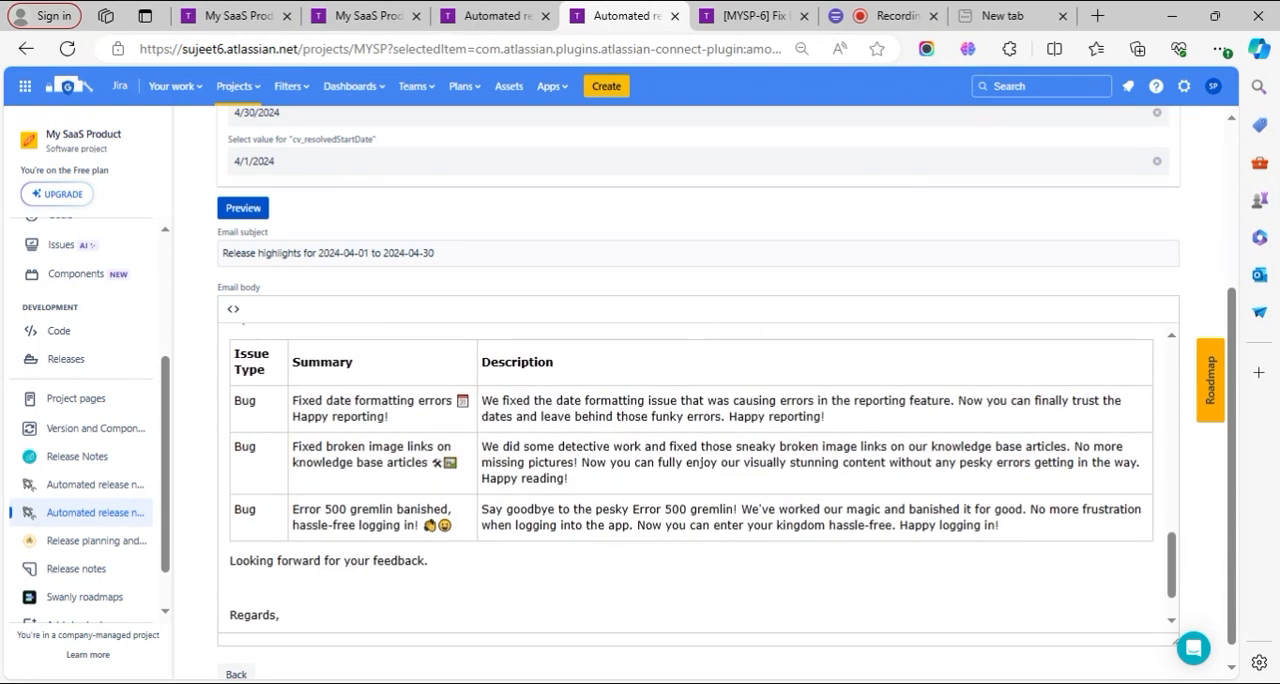
scroll(700, 480, down, 1)
scroll(700, 480, up, 8)
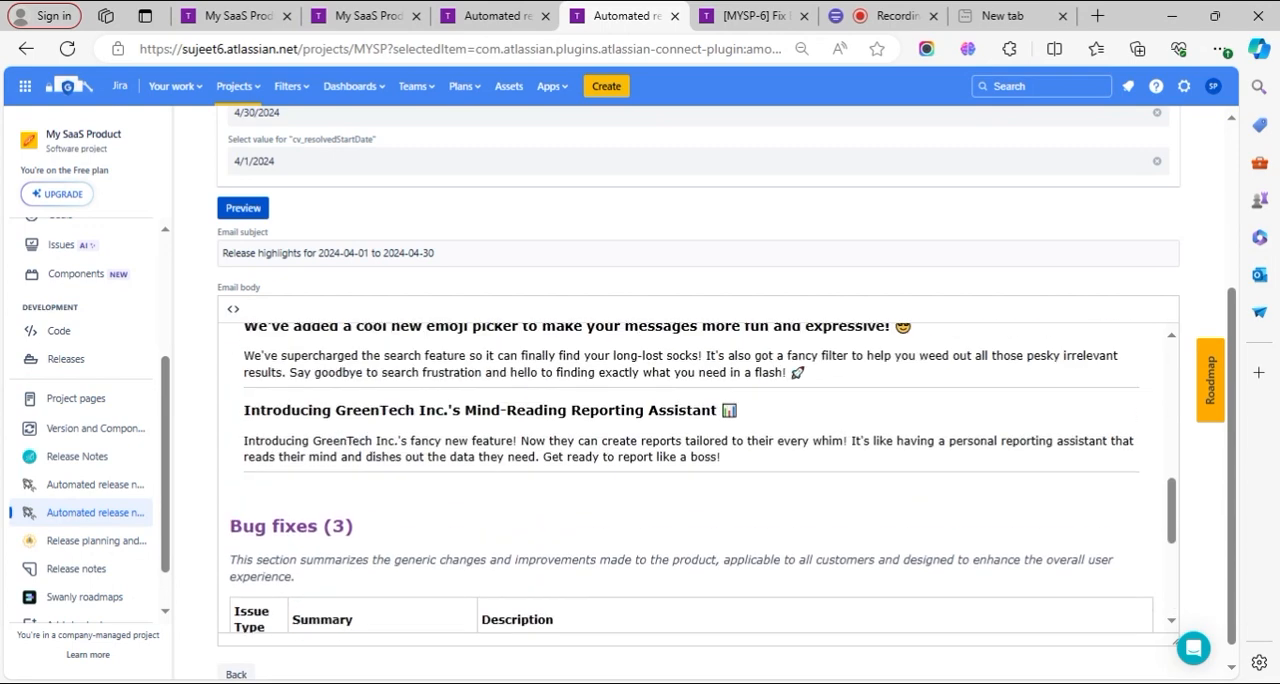
scroll(700, 480, up, 5)
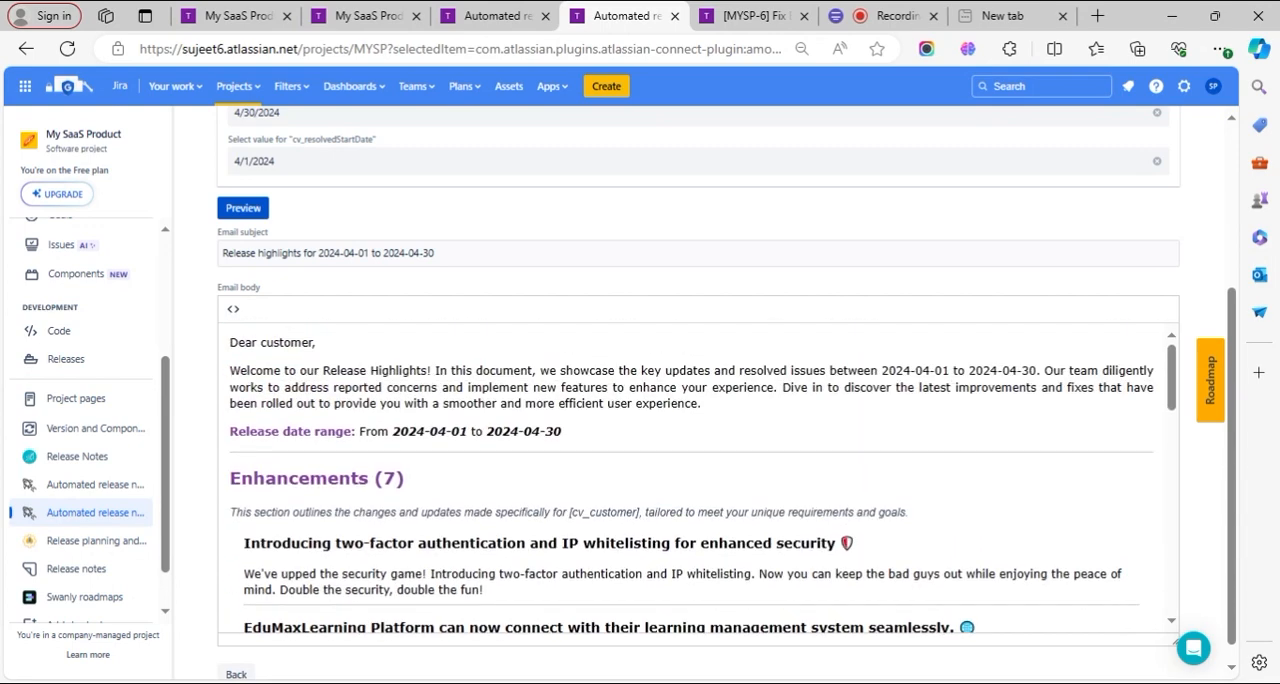
scroll(337, 468, up, 3)
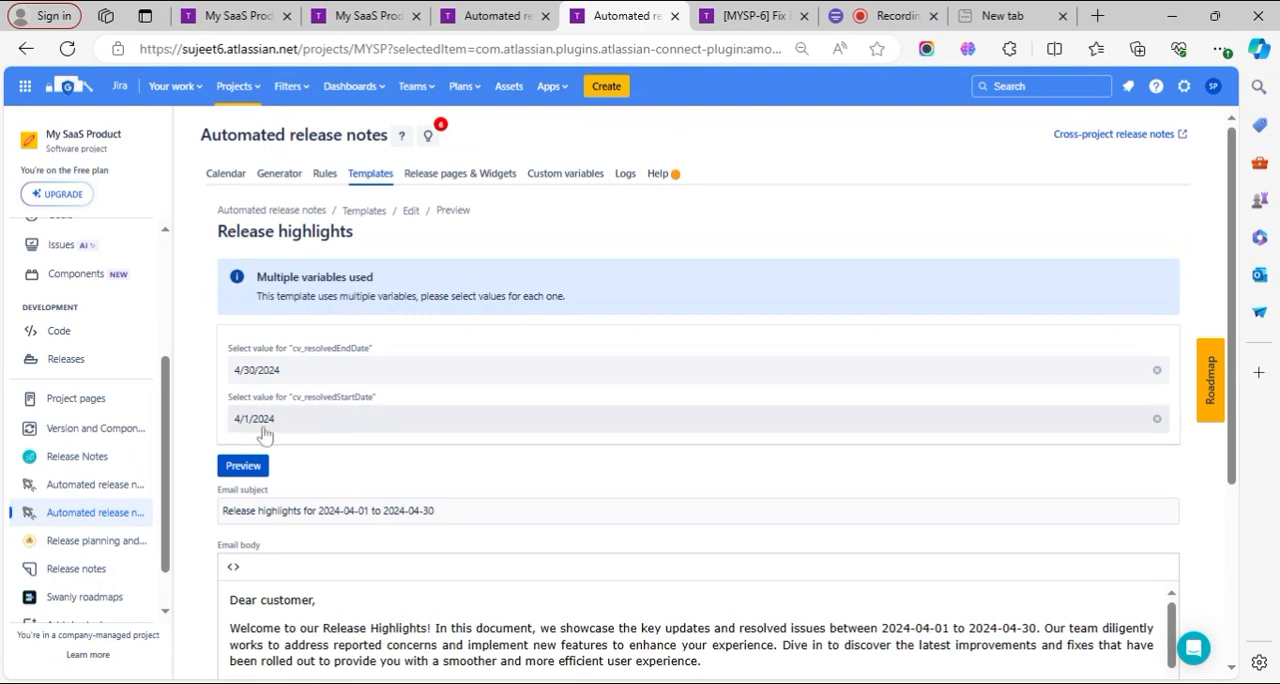
- Set cv_resolvedEndDate to 4/15/2024, regenerate the preview, and review its Enhancements and Bug fixes sections
click(330, 383)
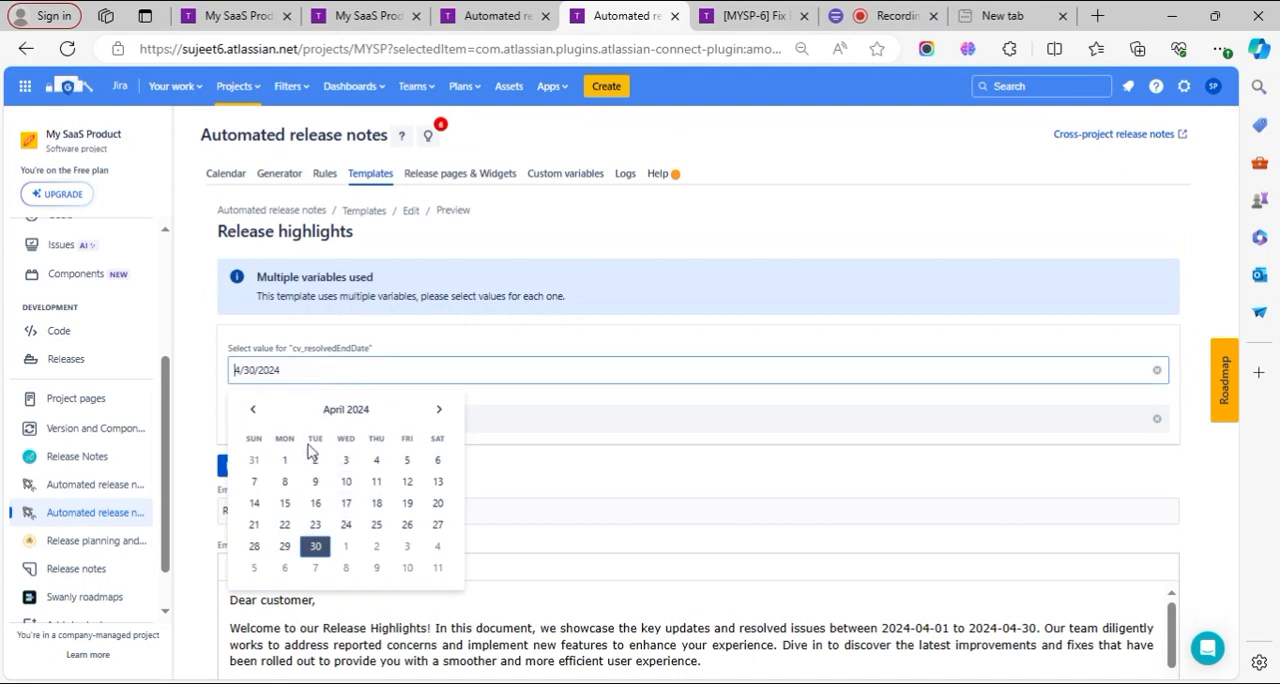
click(285, 503)
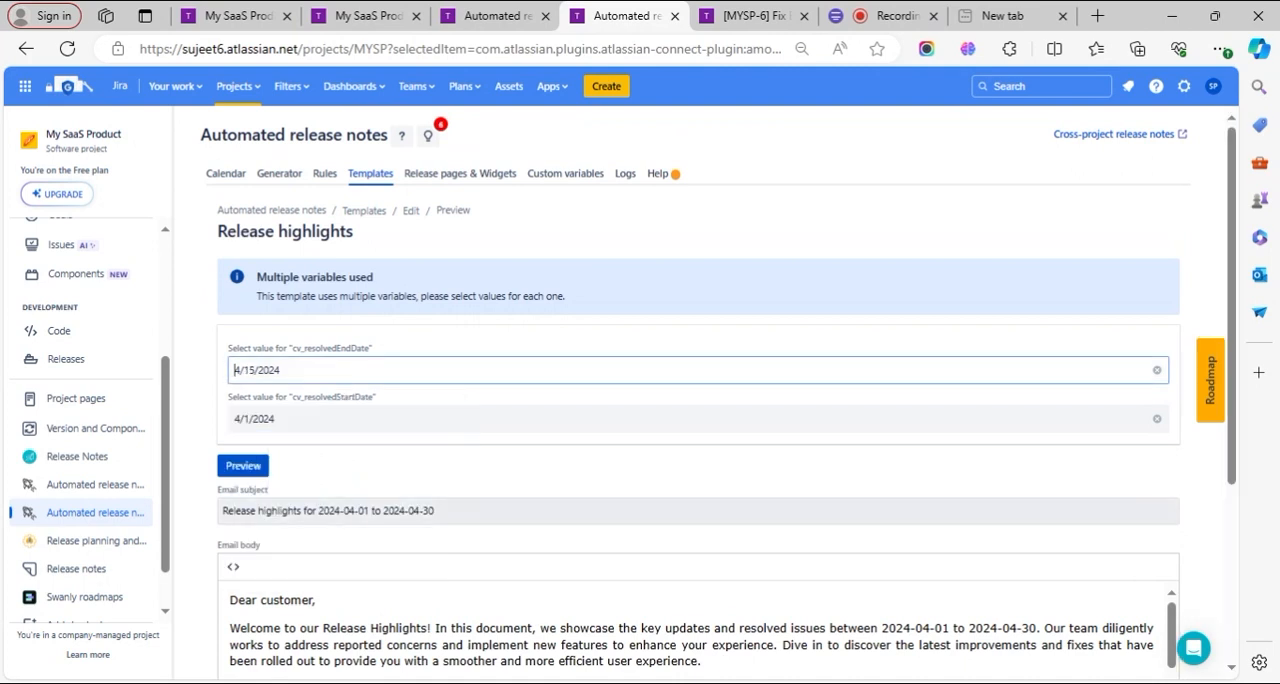
click(244, 468)
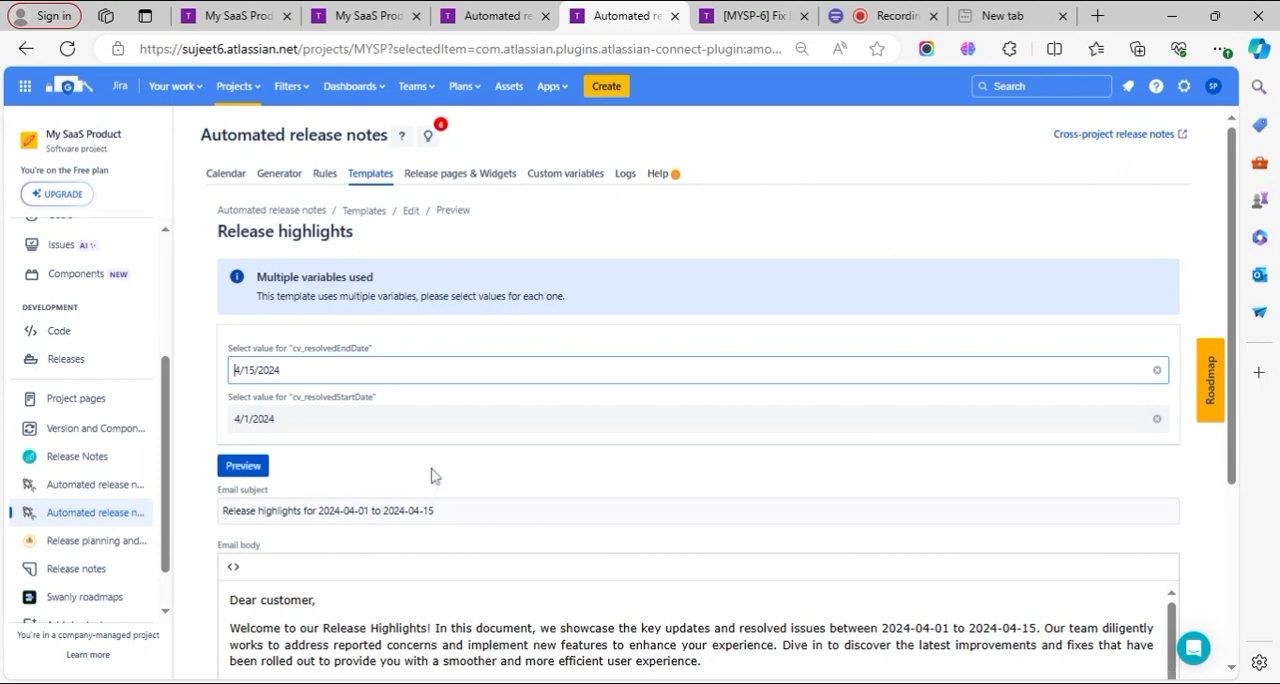
scroll(434, 477, down, 3)
scroll(700, 478, down, 1)
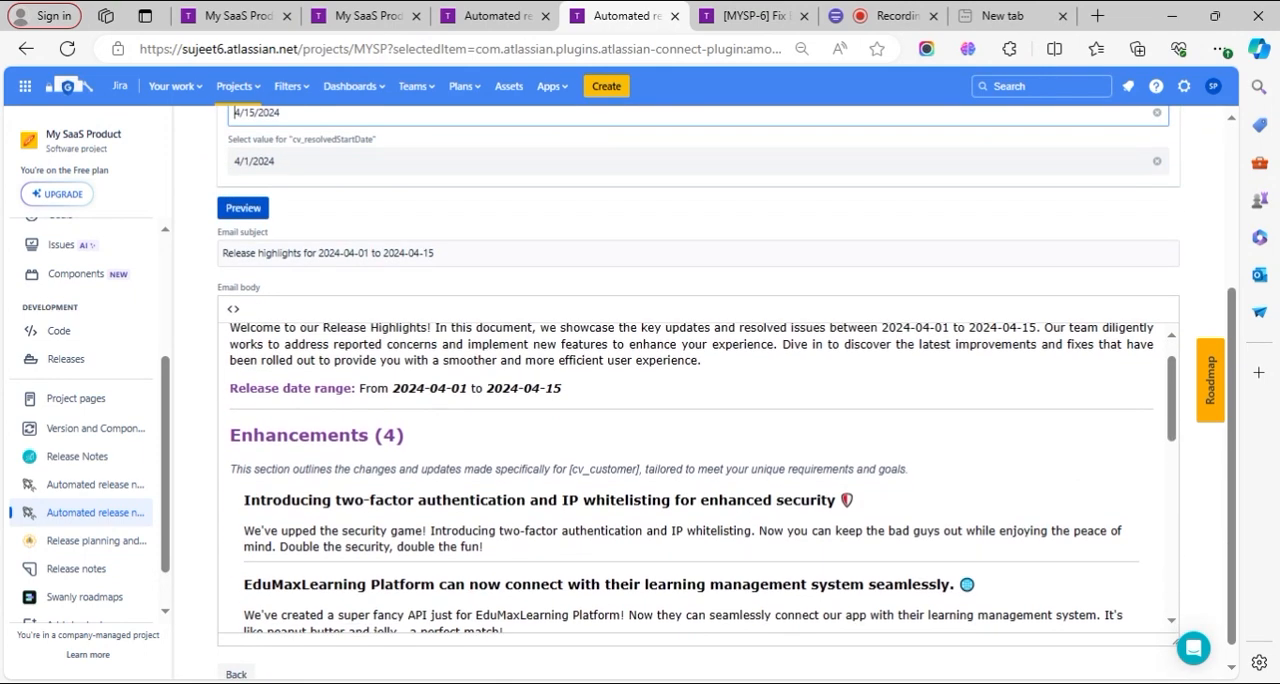
scroll(700, 478, down, 5)
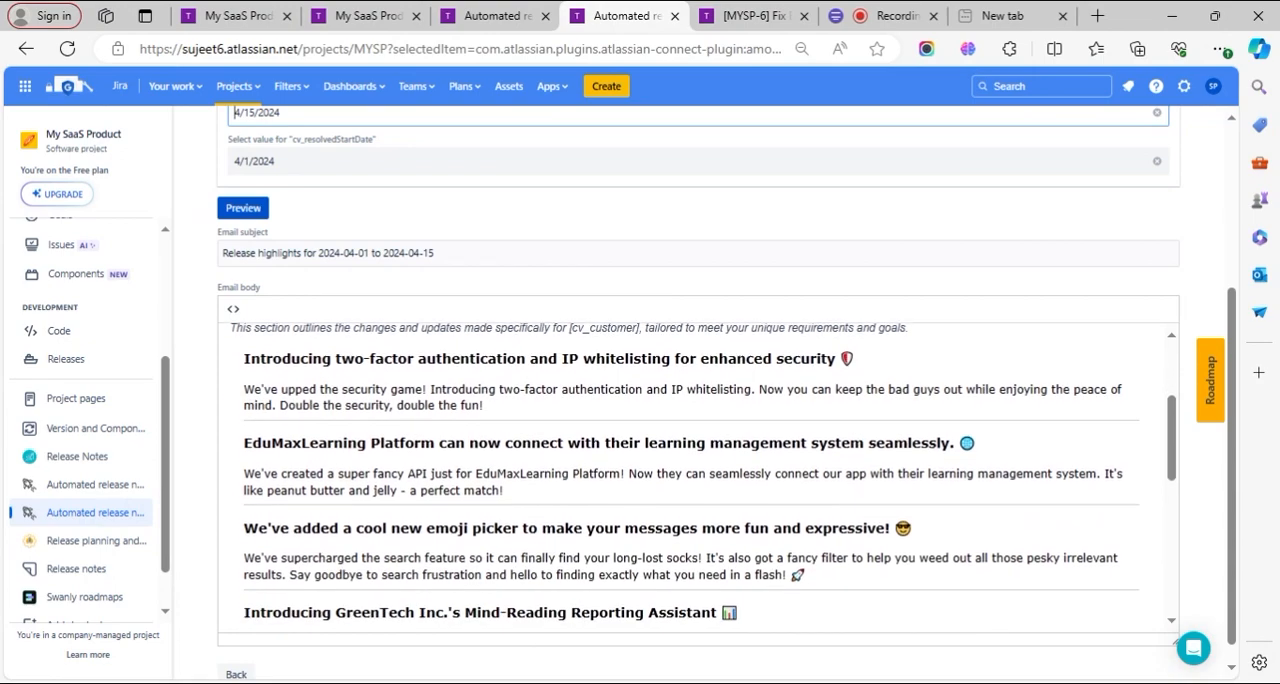
scroll(700, 478, down, 8)
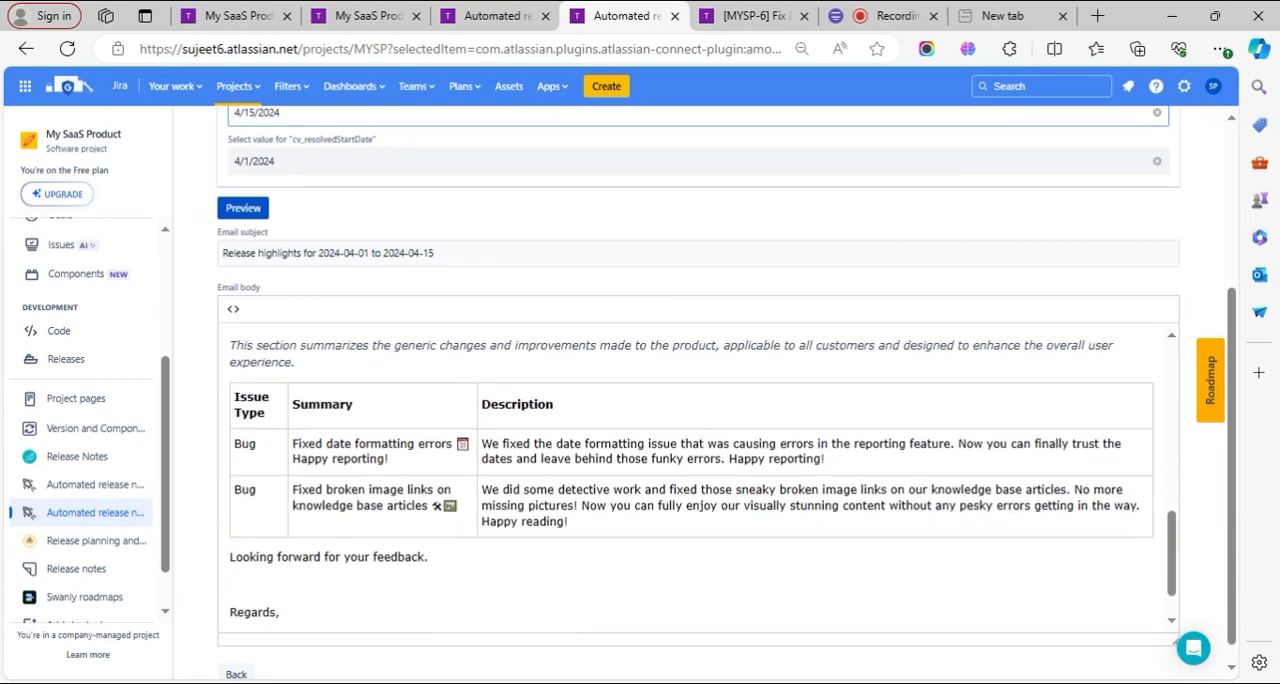
scroll(322, 410, up, 15)
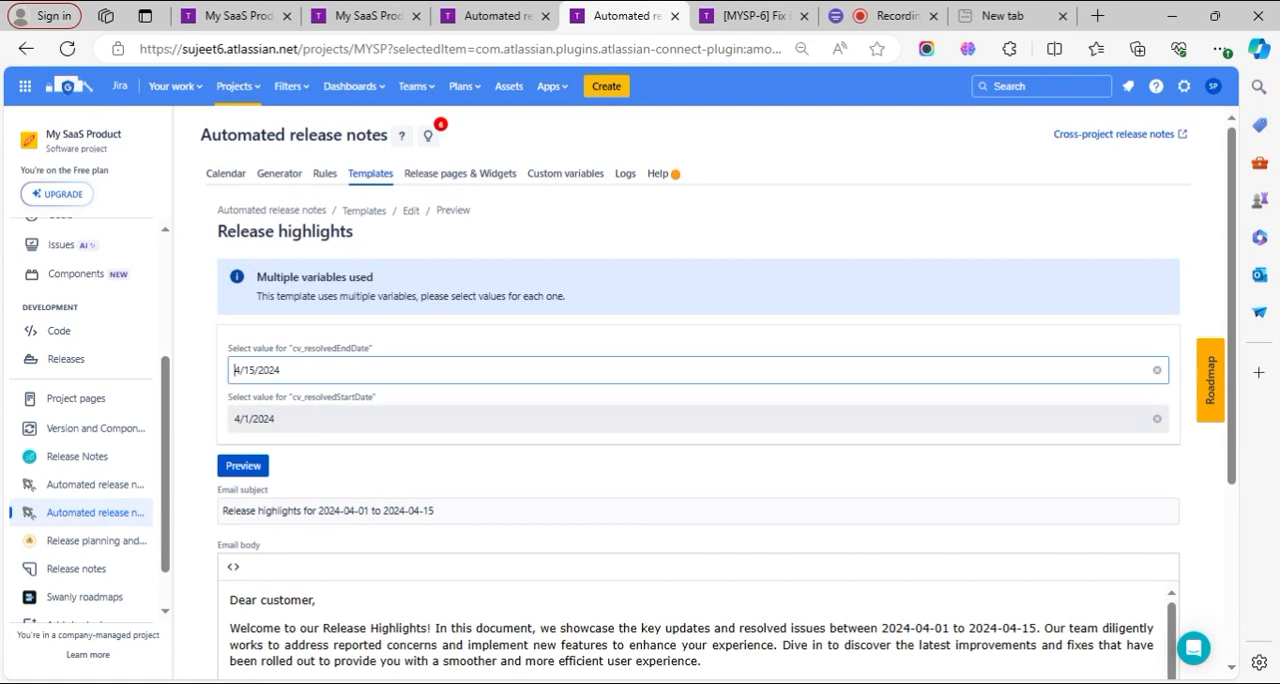
- Set cv_resolvedStartDate to 4/15/2024 and cv_resolvedEndDate to 5/15/2024, and regenerate the preview to review its Enhancements section
click(290, 420)
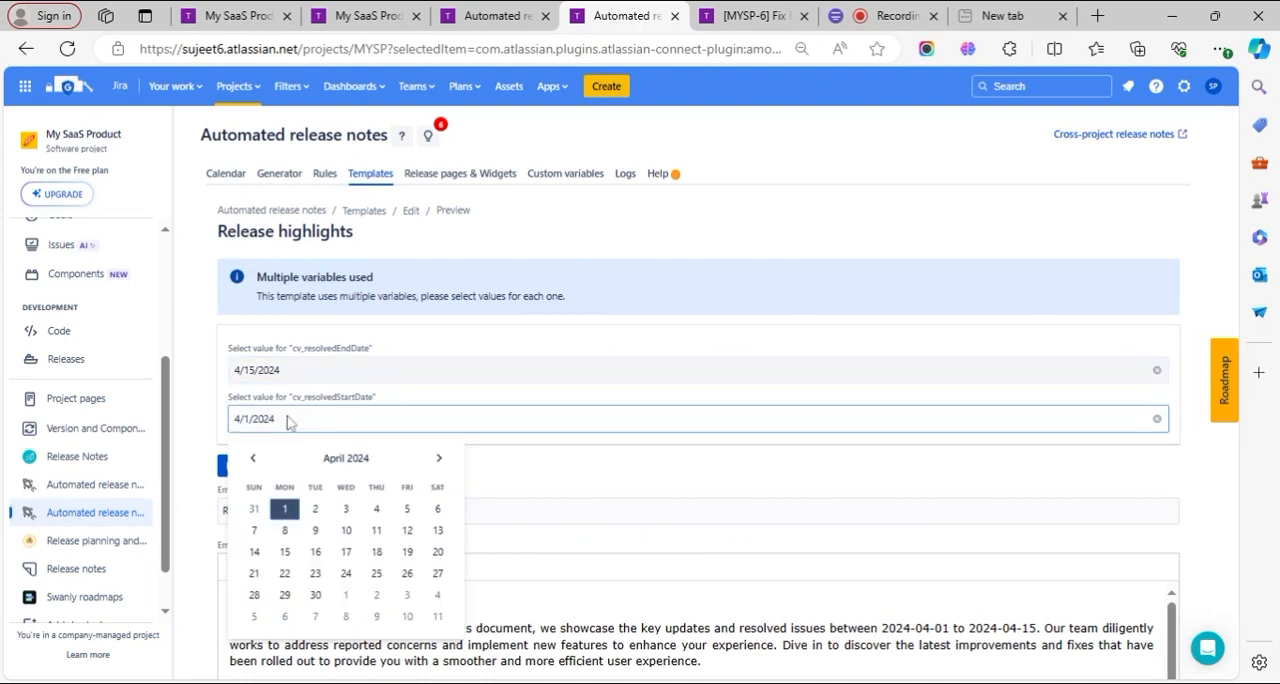
click(285, 552)
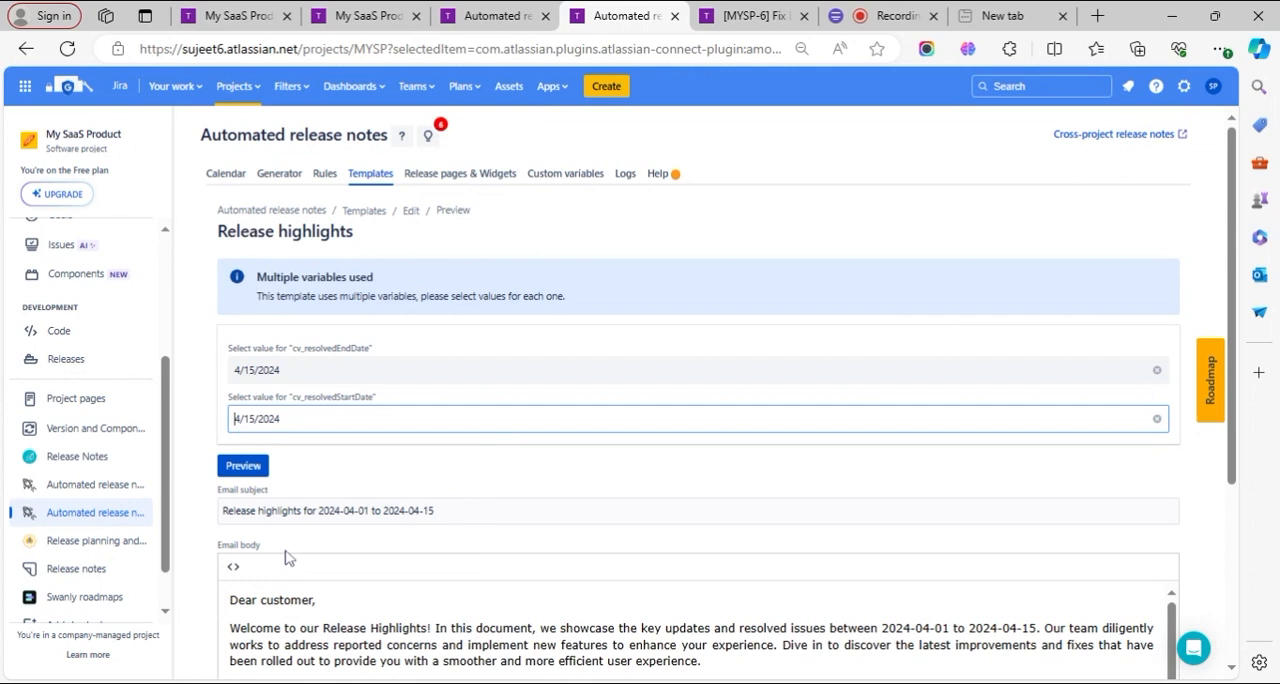
click(323, 370)
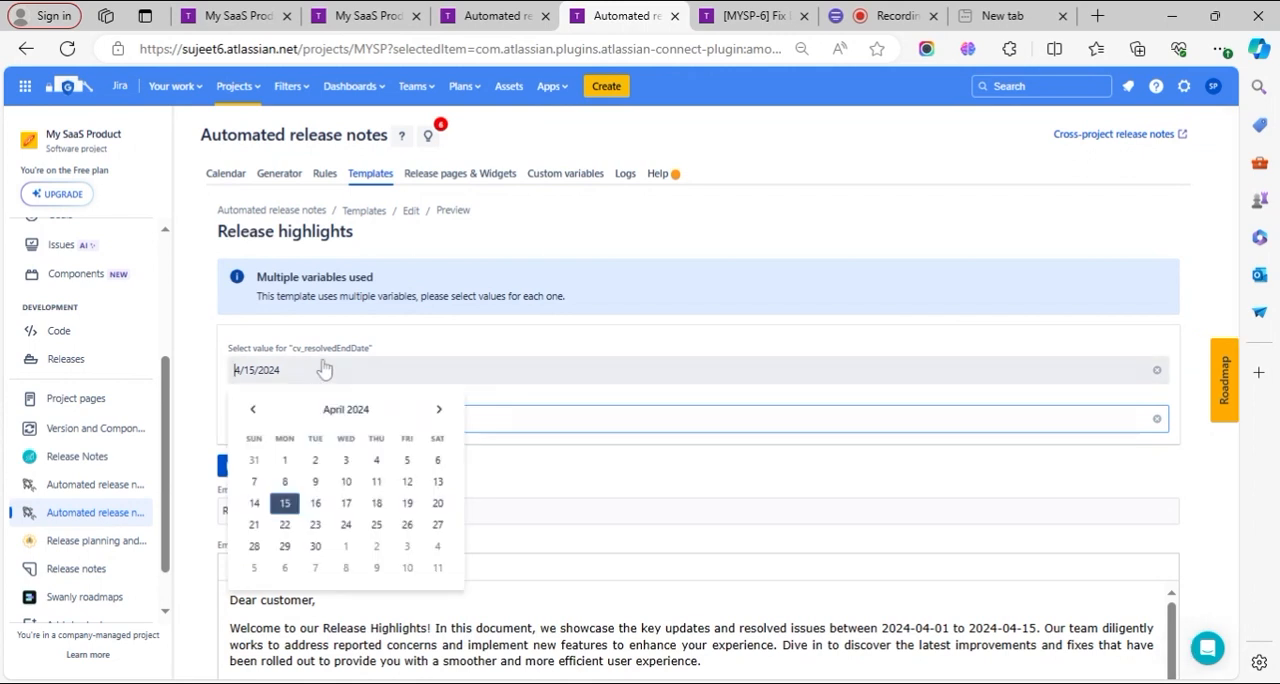
click(438, 409)
click(345, 503)
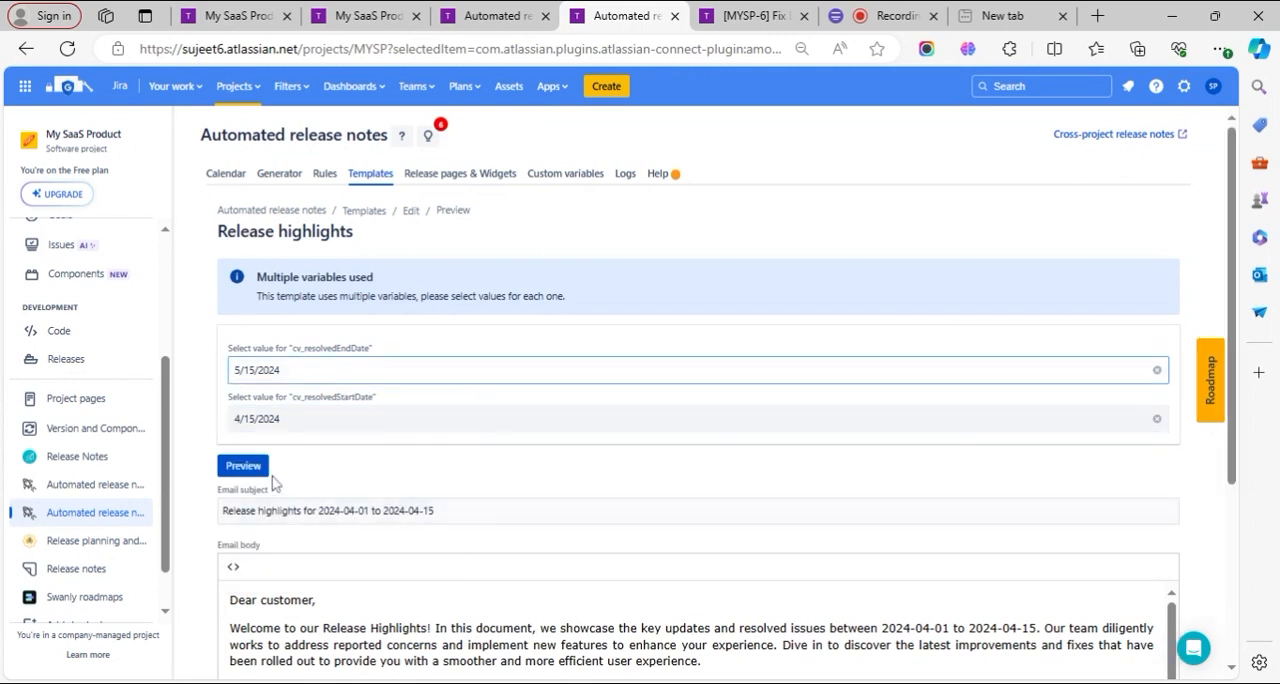
click(243, 465)
scroll(652, 478, down, 3)
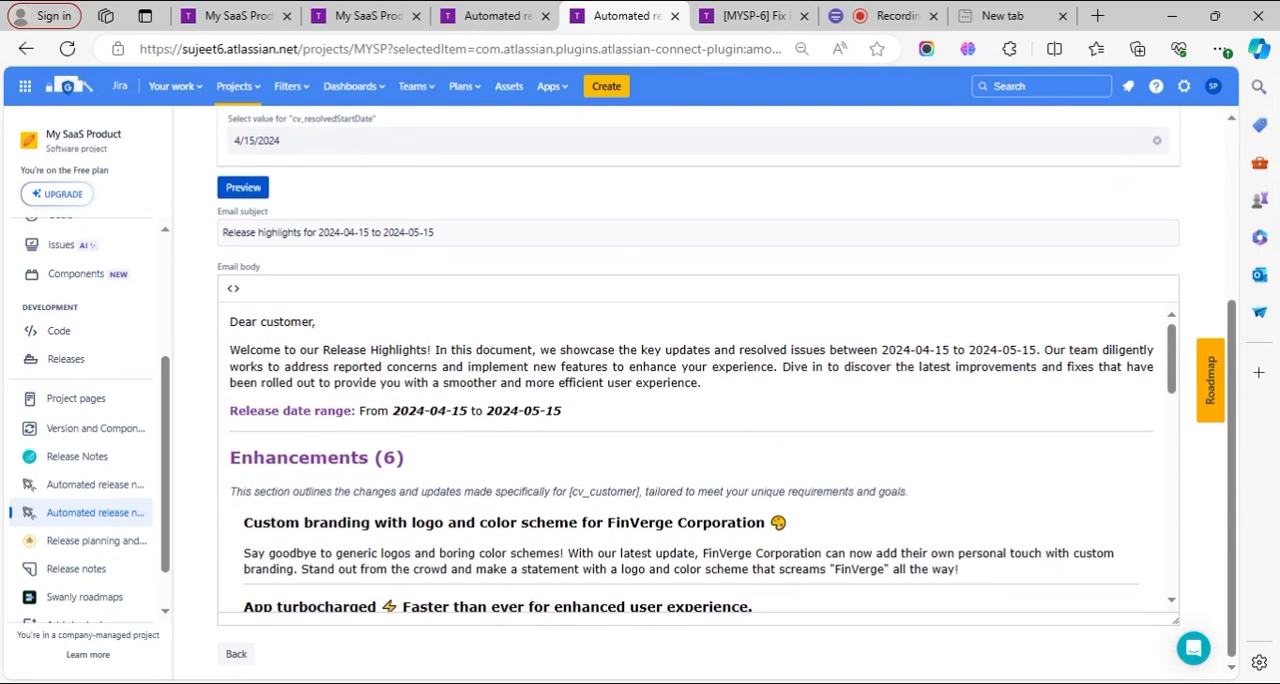
scroll(702, 457, down, 1)
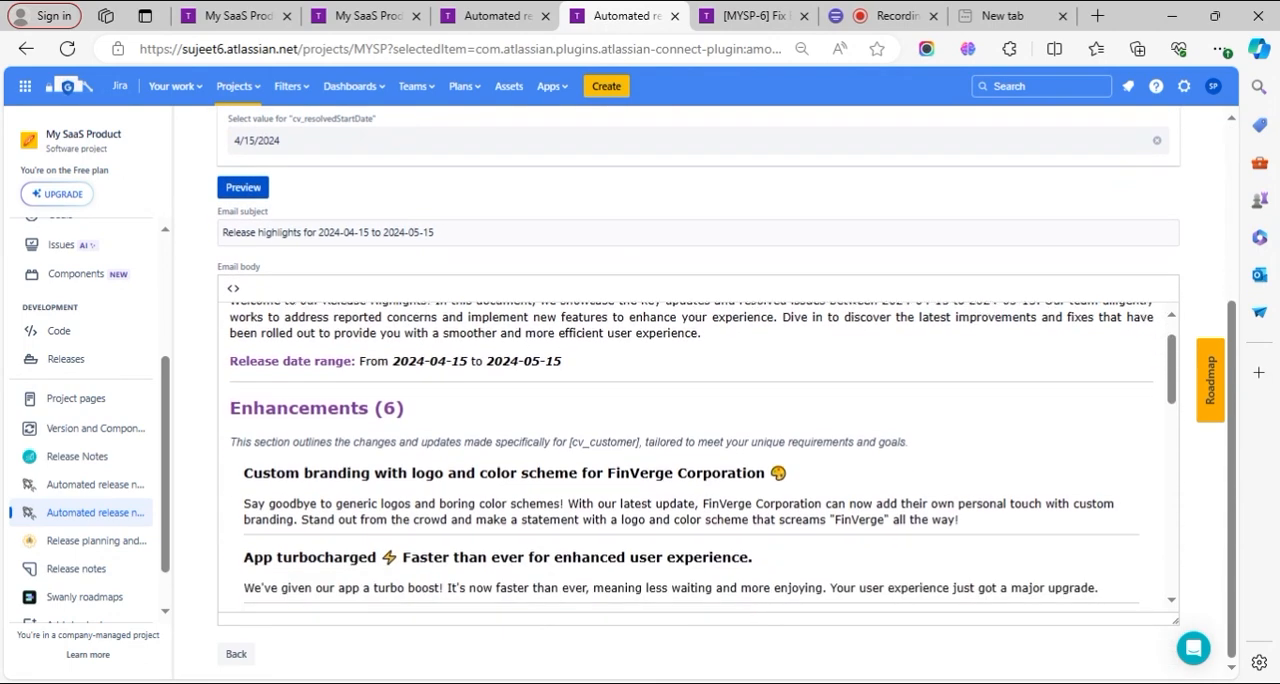
- Examine the Enhancements and Bug fixes sections in the email body previewed for 4/15/2024 to 5/15/2024
scroll(702, 457, down, 1)
scroll(698, 458, down, 7)
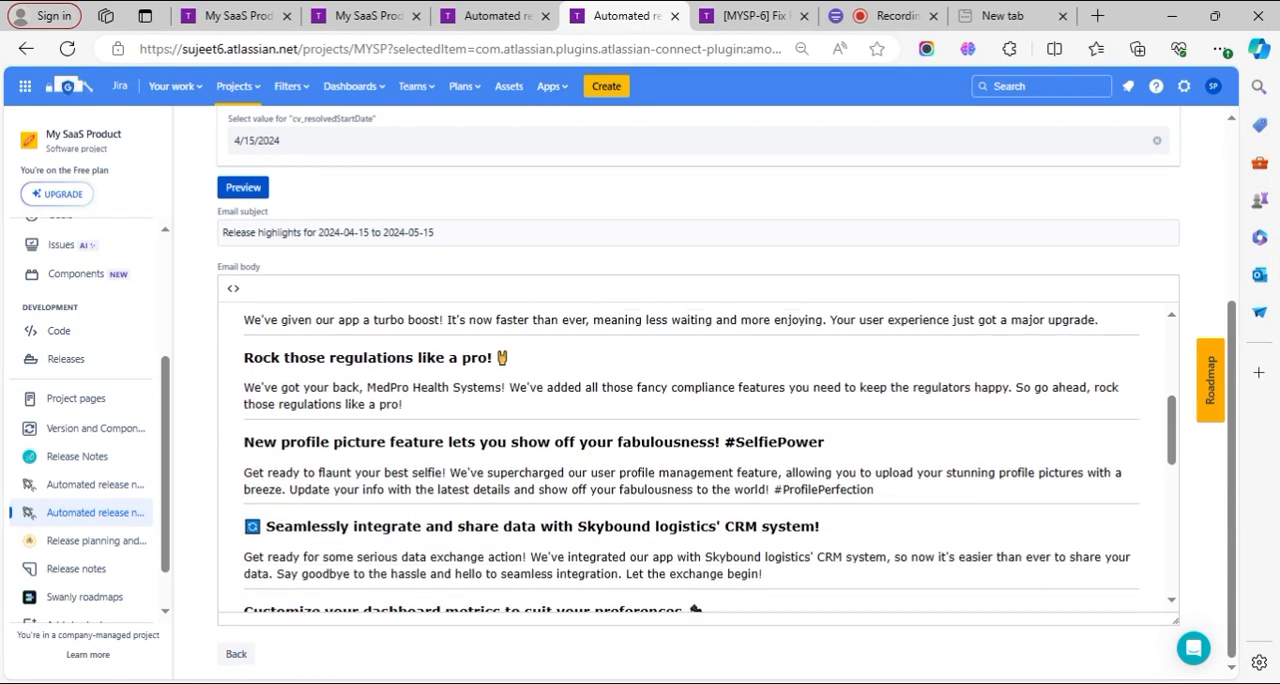
scroll(698, 458, up, 4)
scroll(698, 458, up, 4)
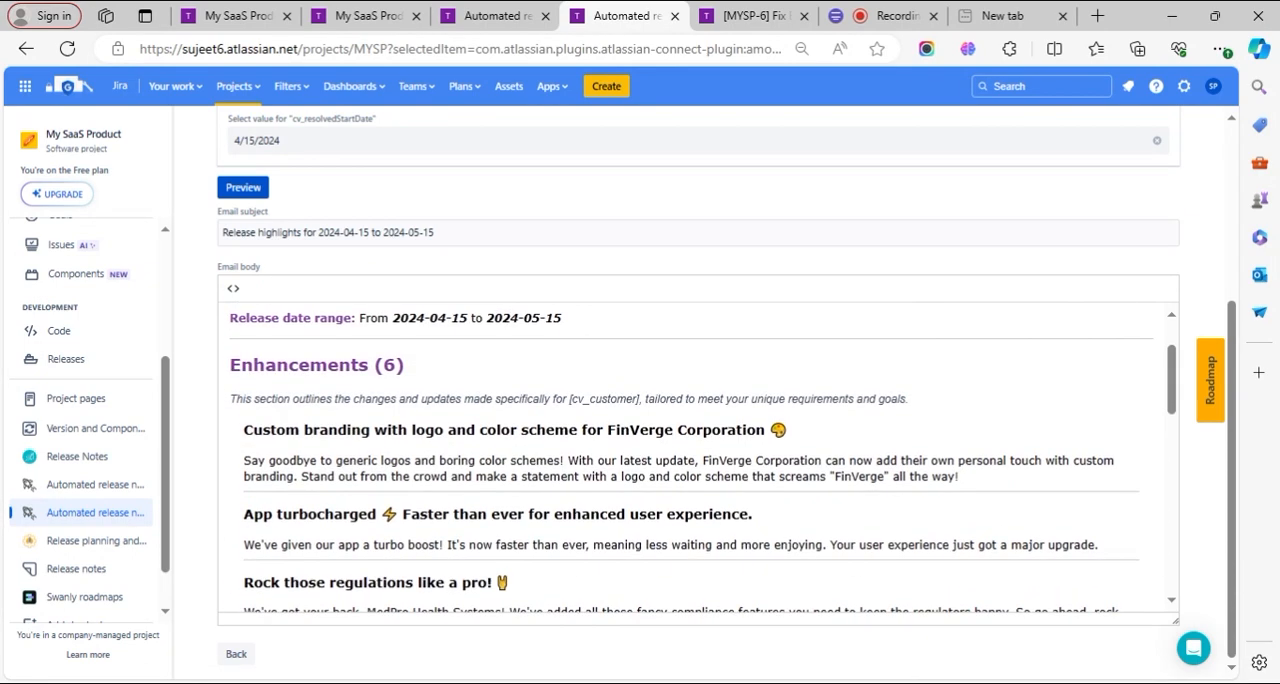
scroll(698, 458, down, 14)
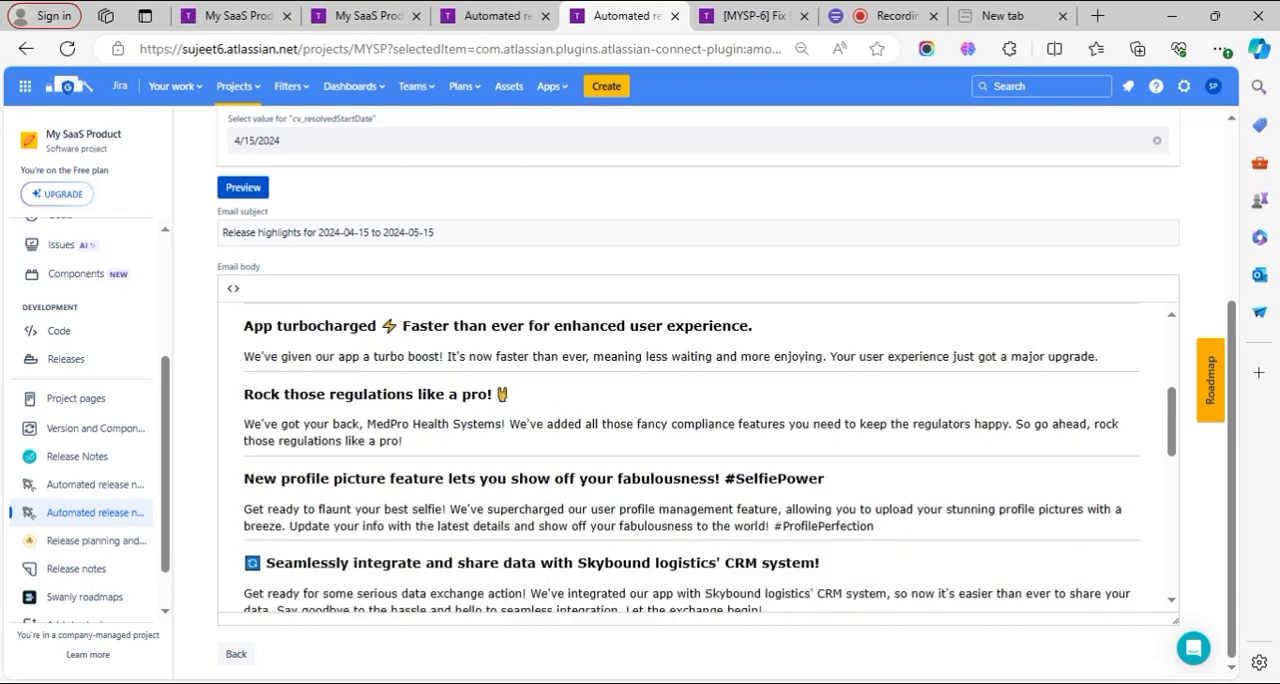
scroll(698, 458, down, 2)
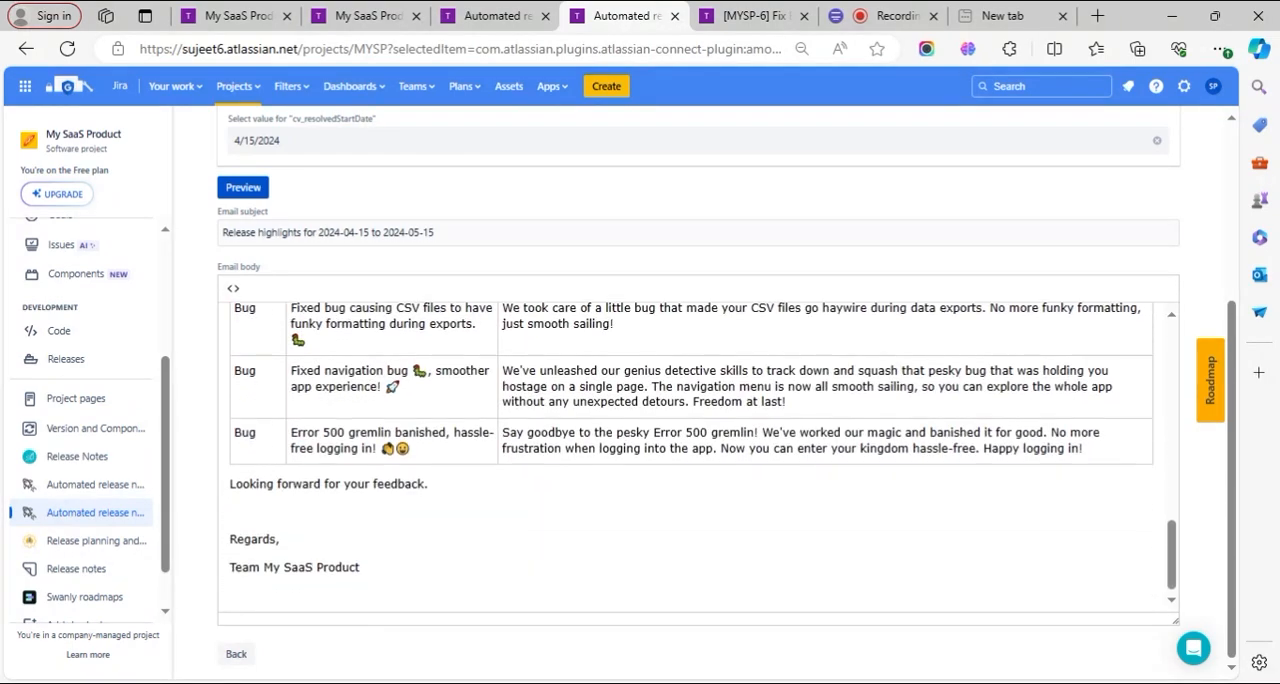
scroll(698, 458, up, 9)
scroll(698, 458, up, 10)
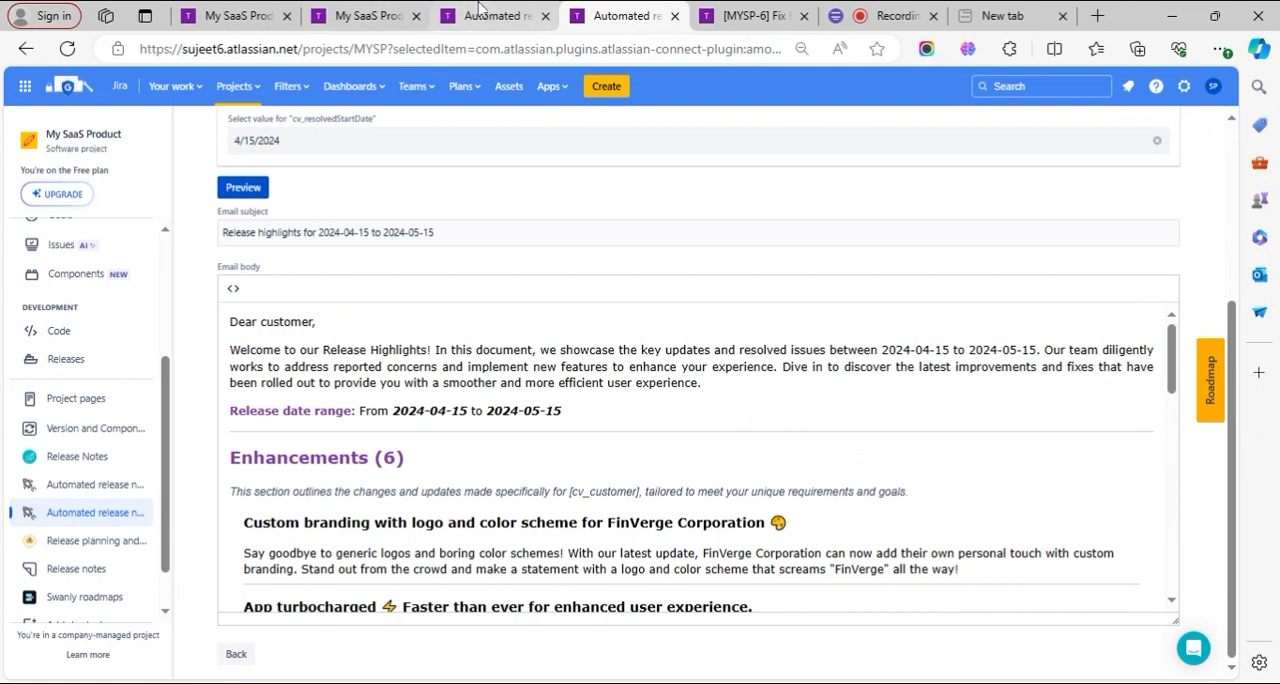
- Filter the project's issue list with JQL to issues resolved from 2024/04/15 to 2024/05/15
click(480, 12)
click(370, 16)
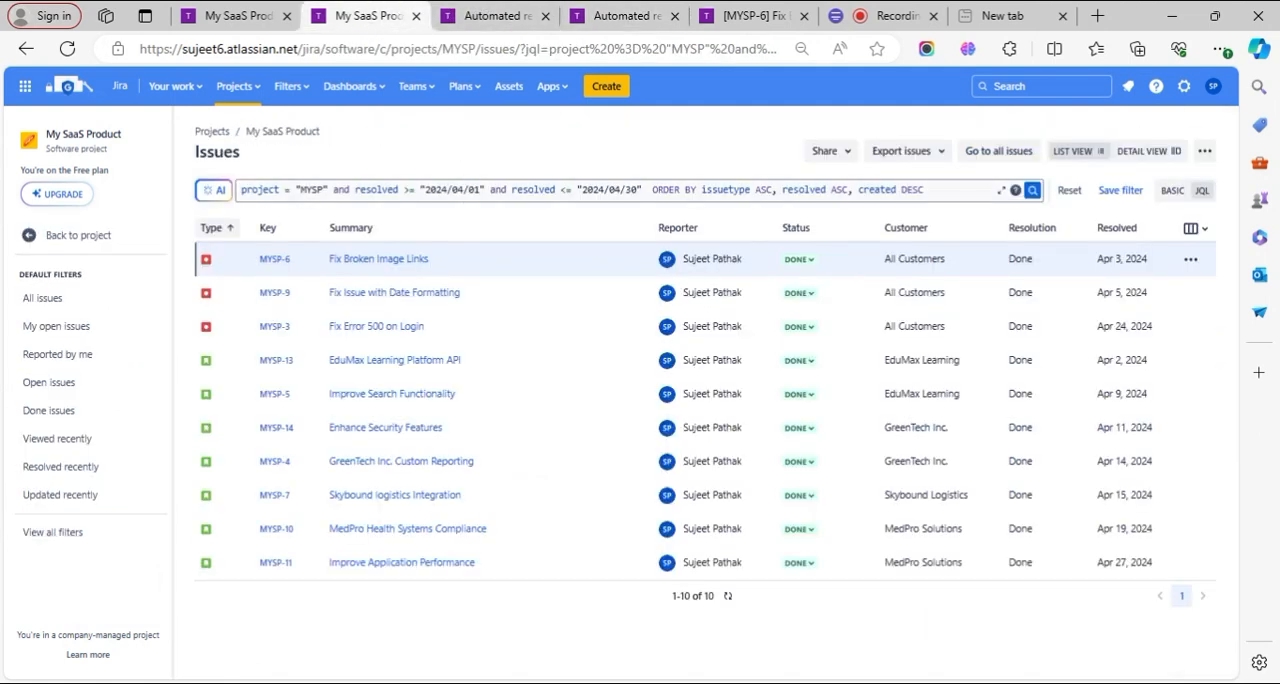
double_click(474, 189)
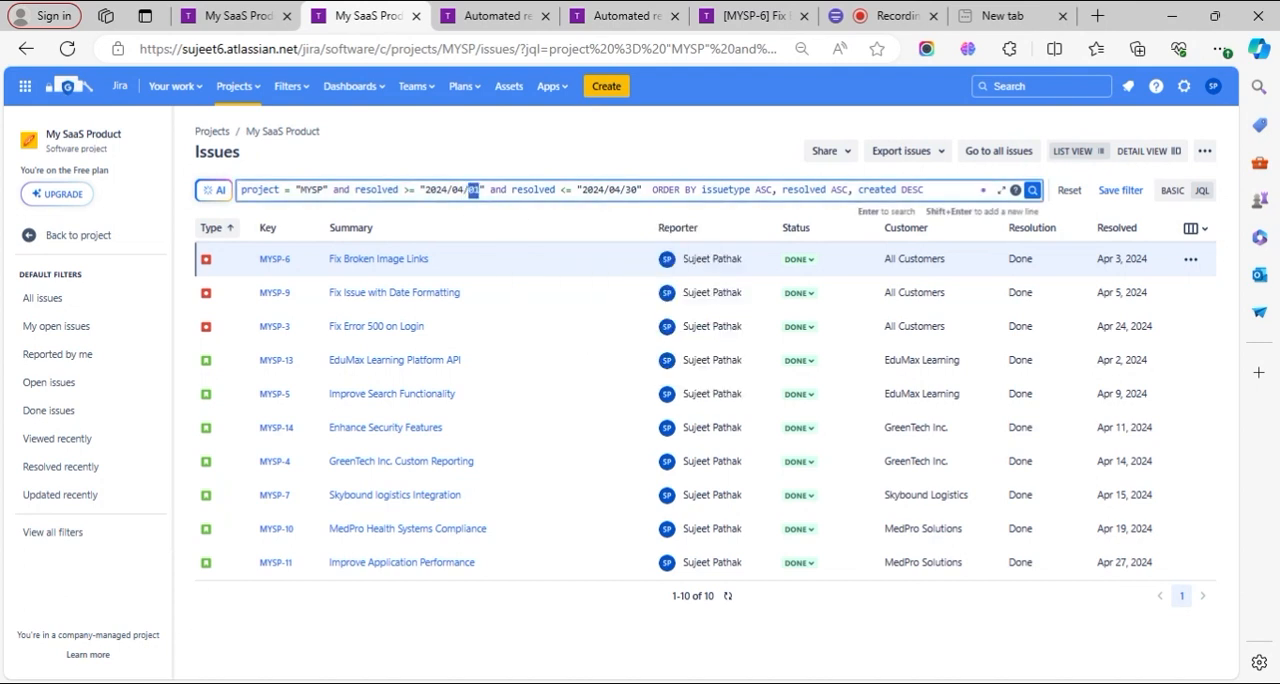
text(1)
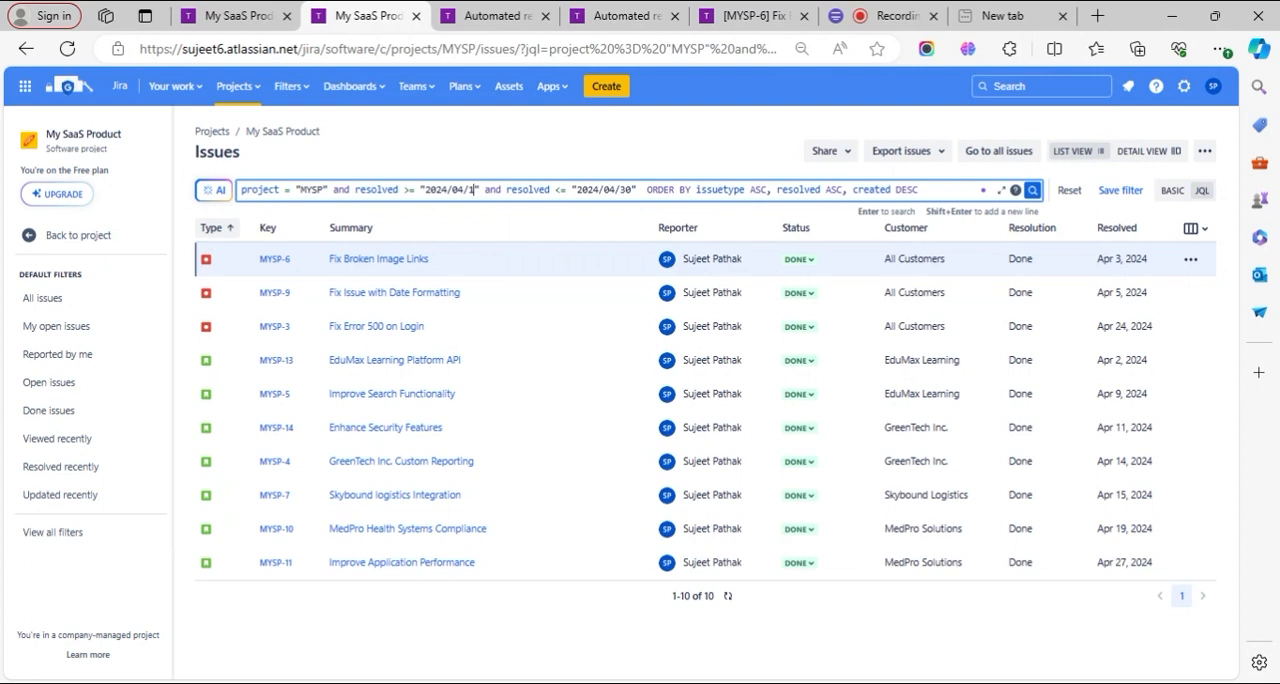
text(5)
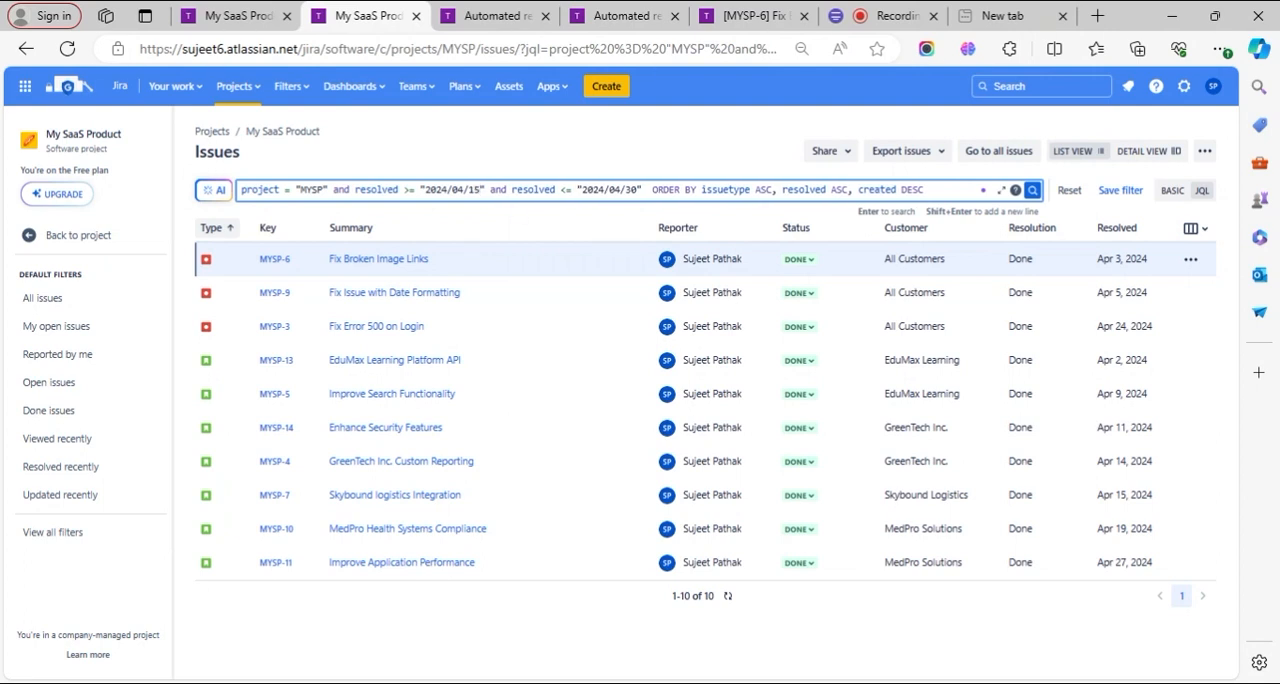
double_click(633, 189)
text(1)
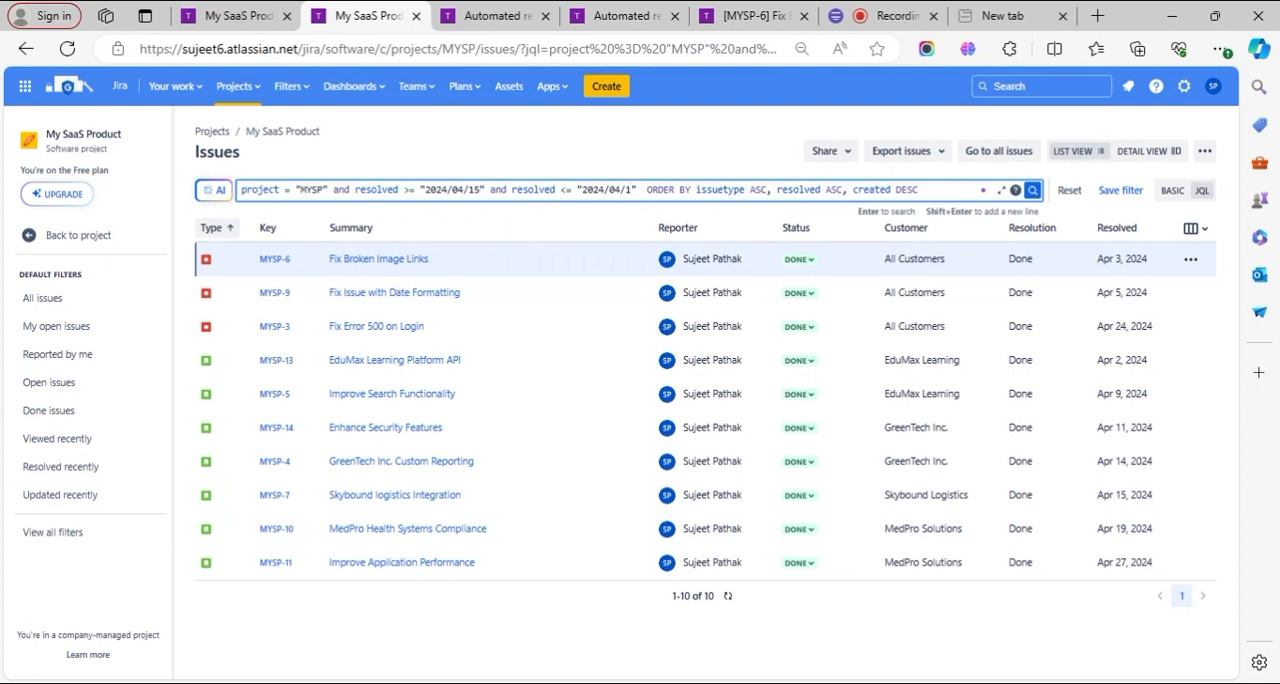
text(5)
drag(621, 189, 615, 190)
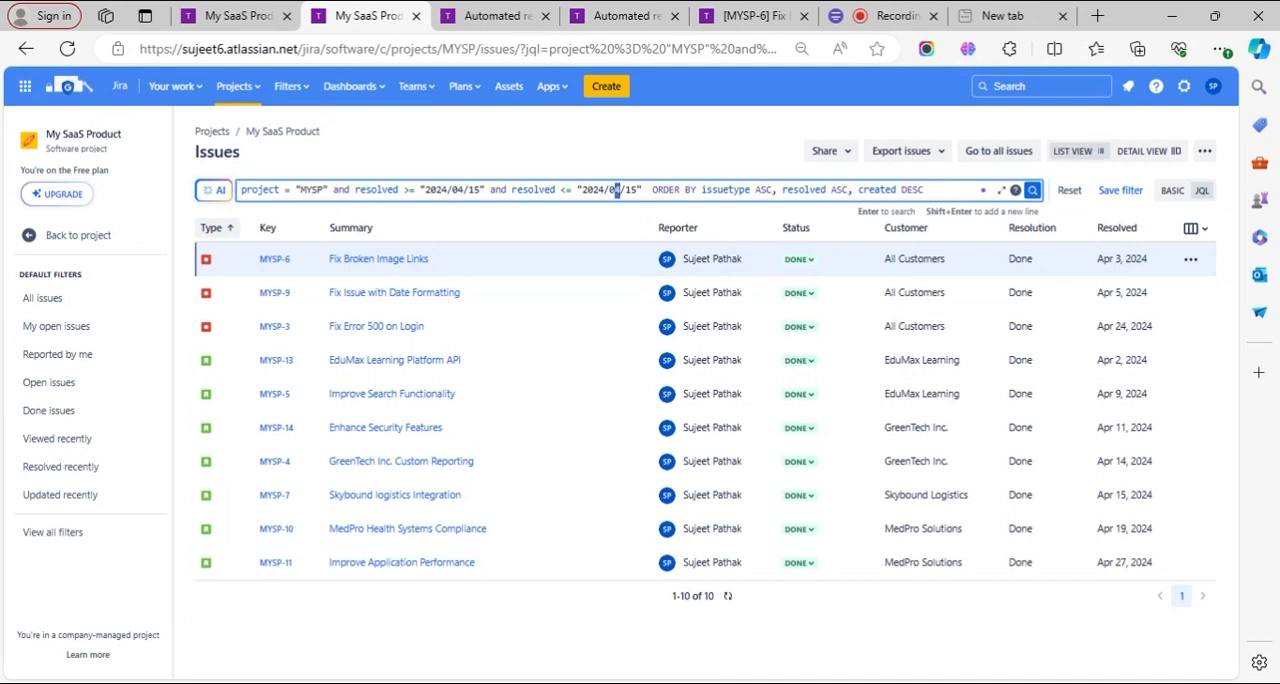
text(5)
click(1031, 191)
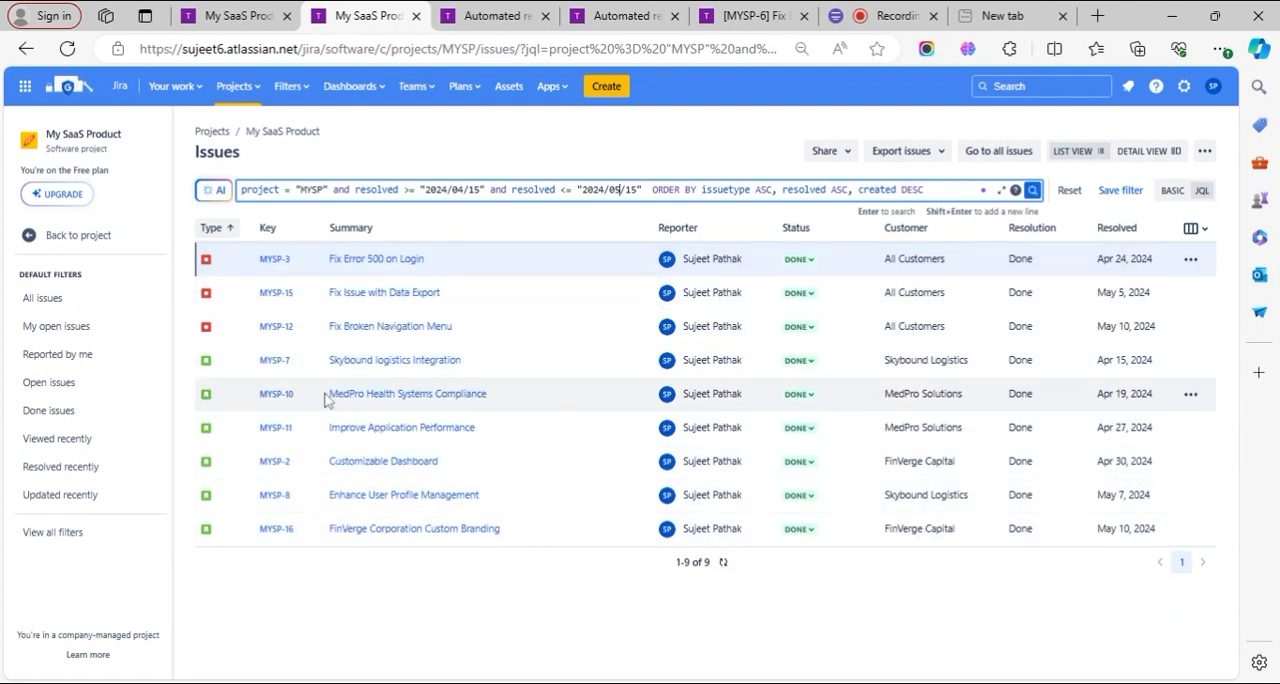
- Return to the template preview and check its Enhancements and Bug fixes sections against the filtered issue list
click(602, 14)
click(568, 458)
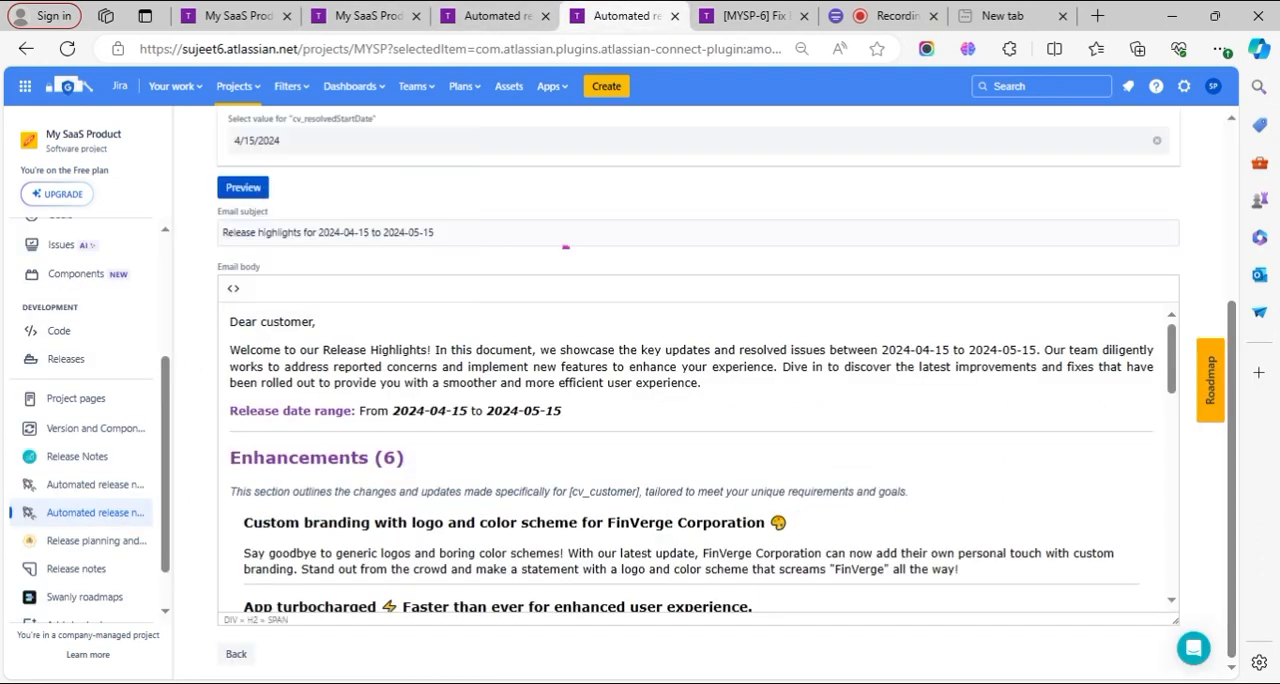
scroll(700, 460, down, 10)
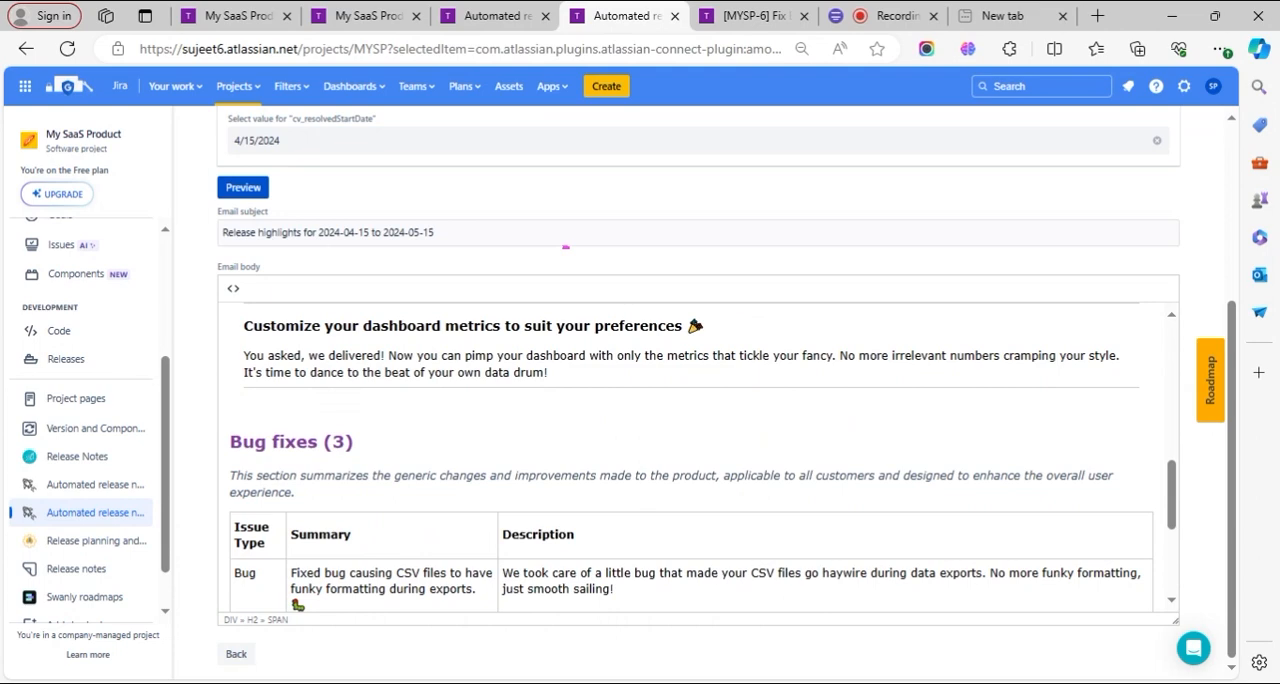
scroll(700, 460, down, 3)
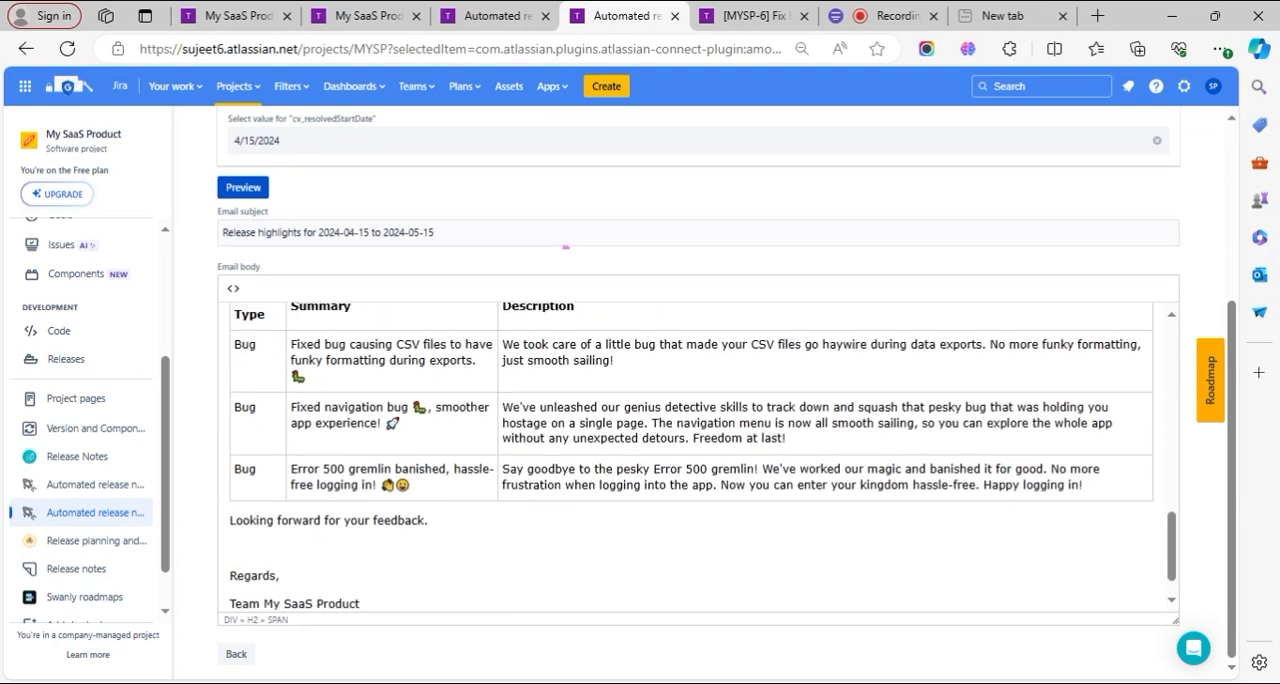
scroll(700, 460, up, 3)
scroll(700, 460, up, 10)
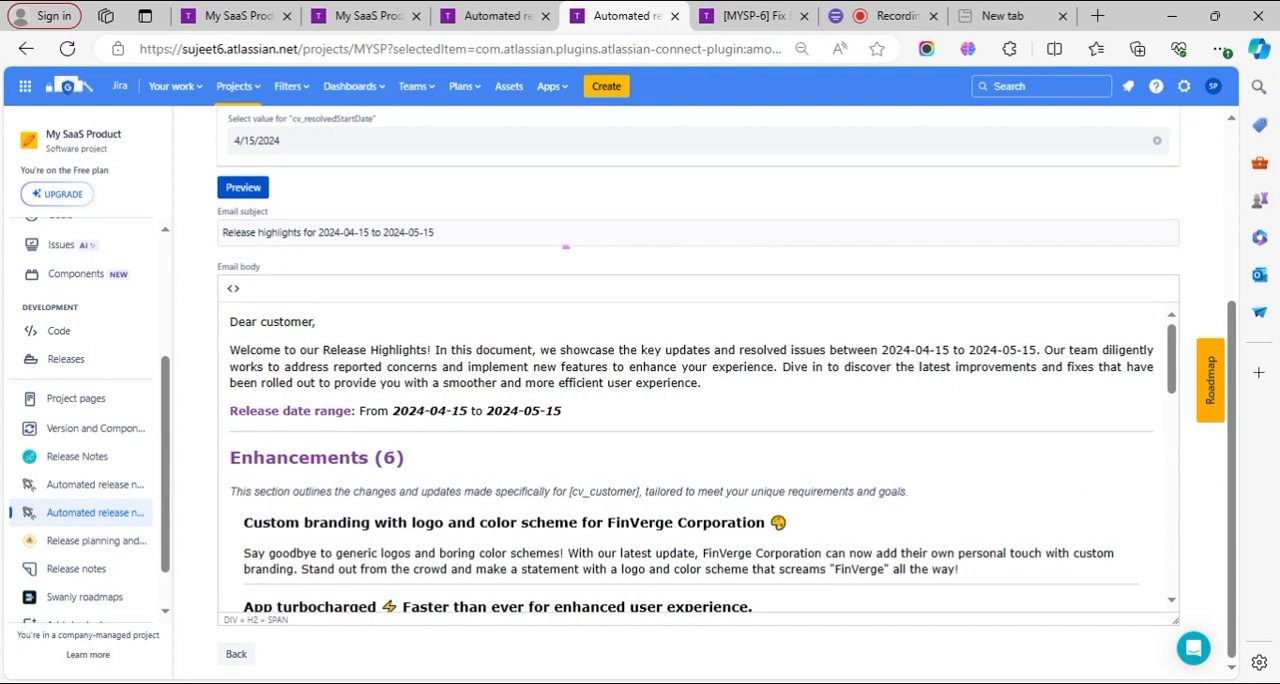
- Review the preview's date variable selections and the project's custom variables list, and return to the template preview
scroll(423, 446, up, 3)
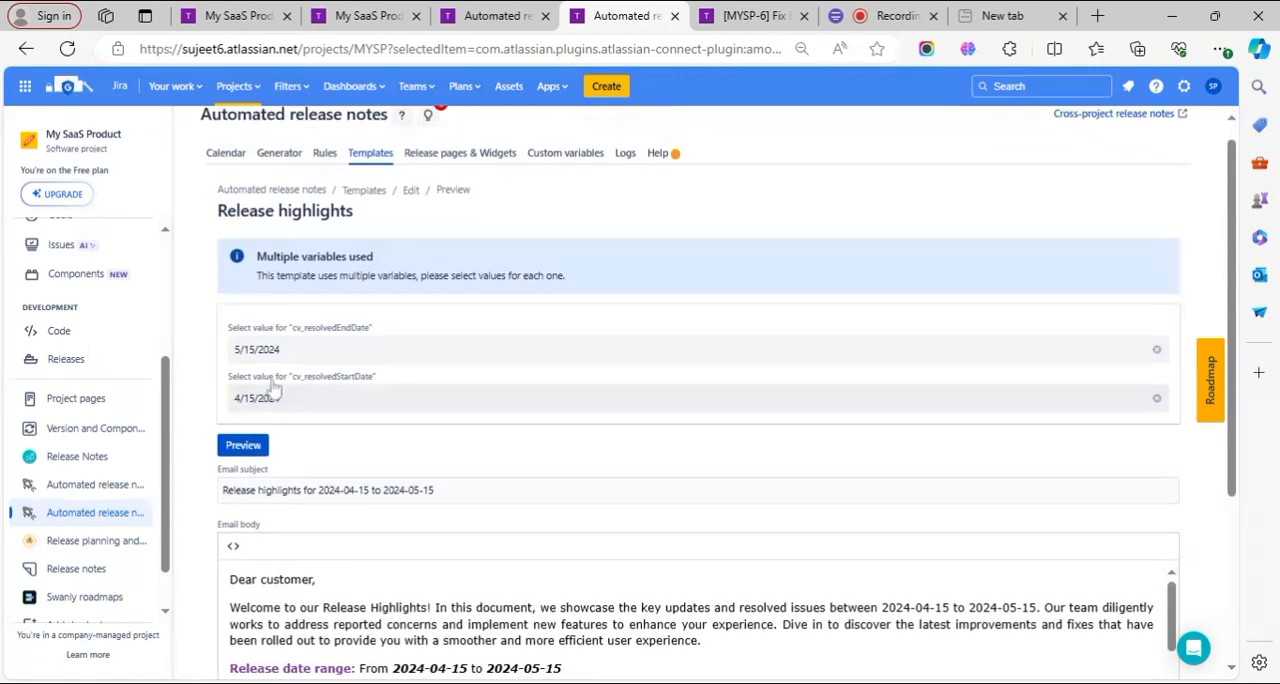
click(524, 12)
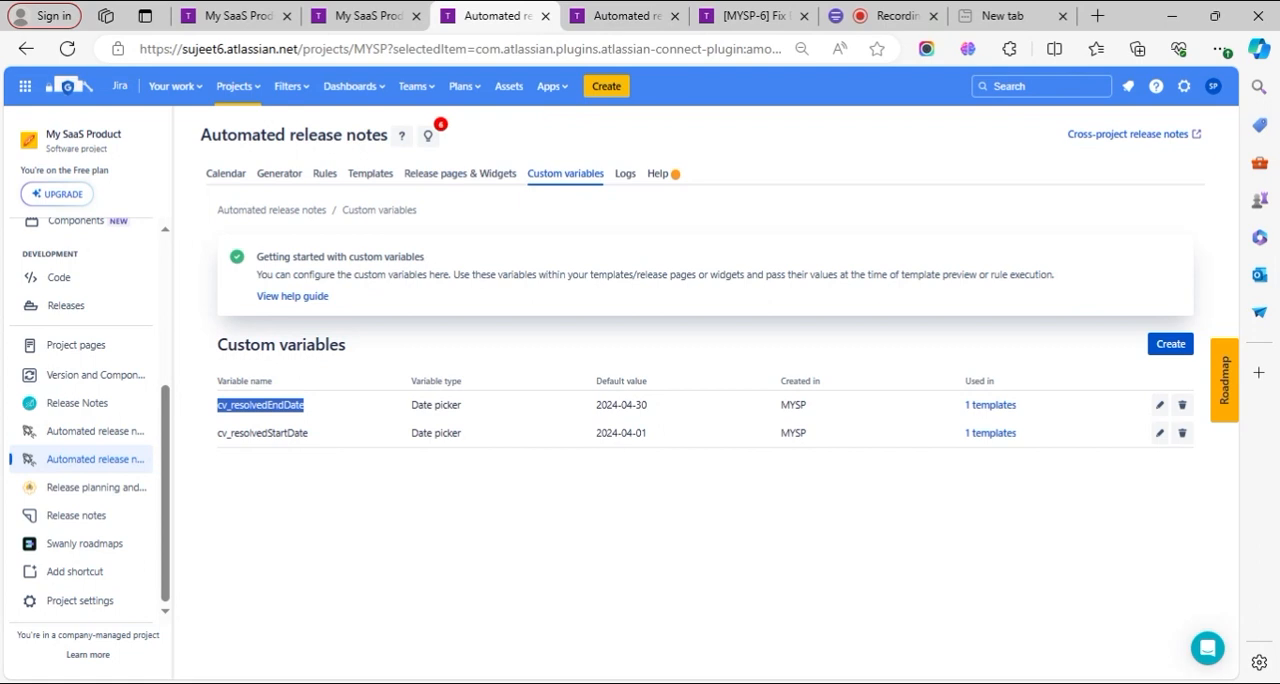
click(605, 12)
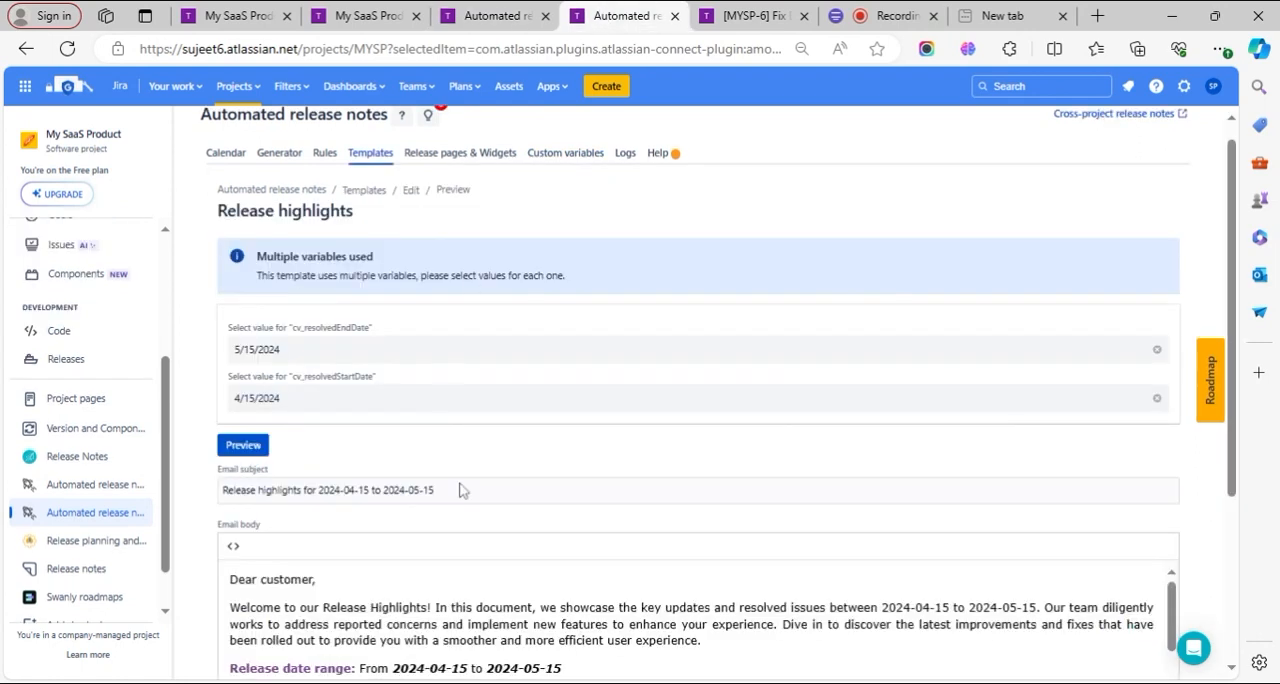